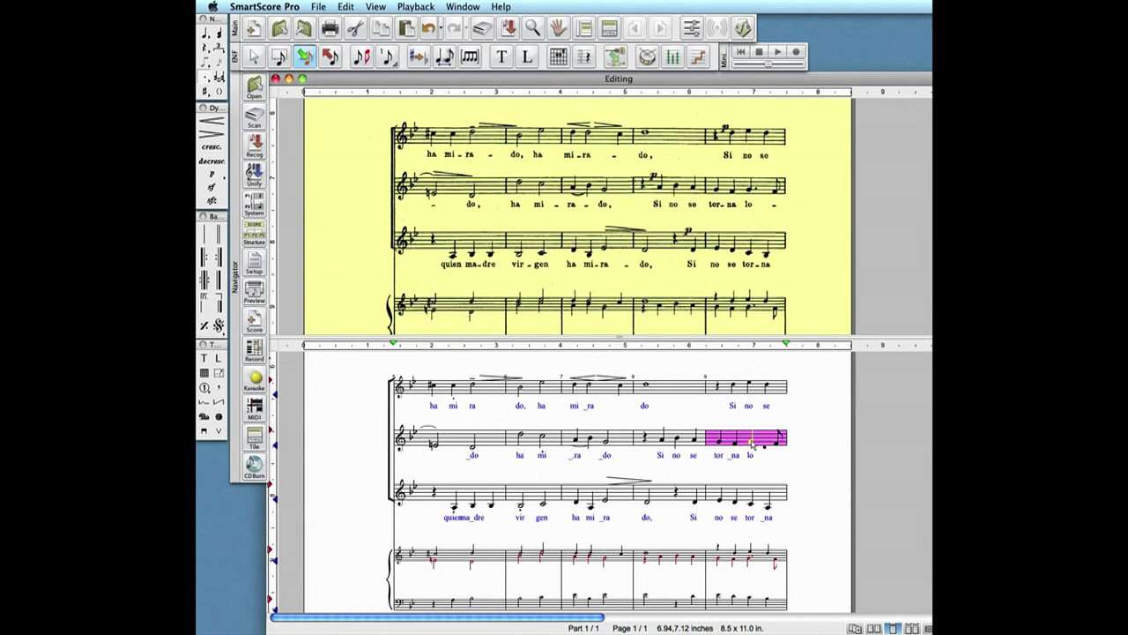
- Add an augmentation dot to the quarter note above "lo" in the last measure of the second voice
click(752, 443)
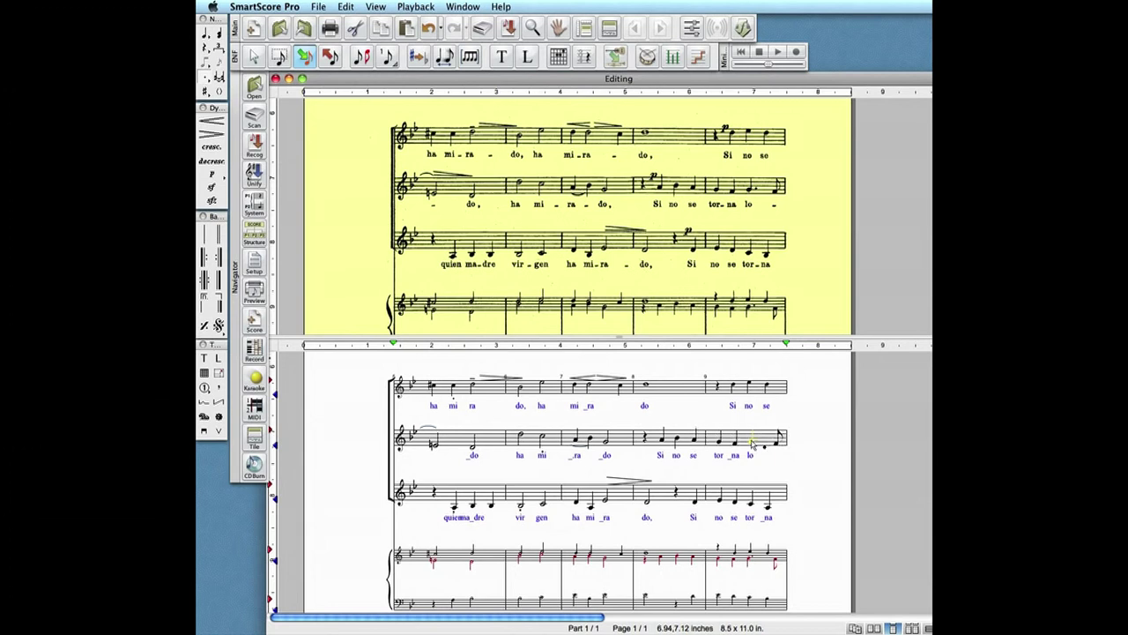
- Delete the whole rest in the organ's first treble measure and reinsert it directly above the first half note
scroll(752, 443, up, 5)
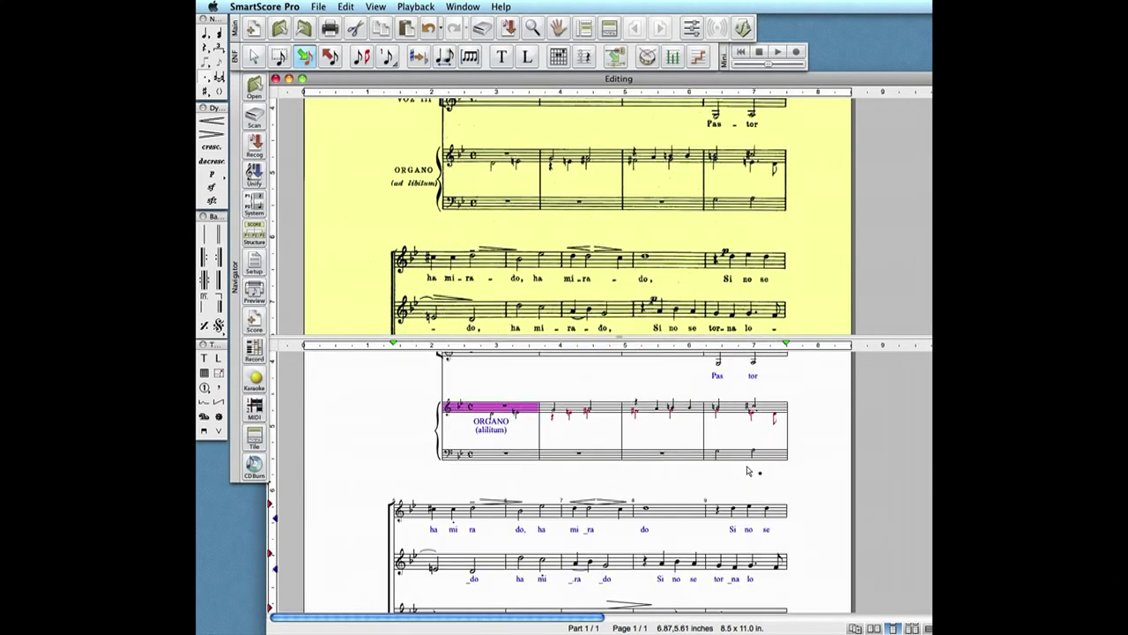
scroll(748, 470, up, 1)
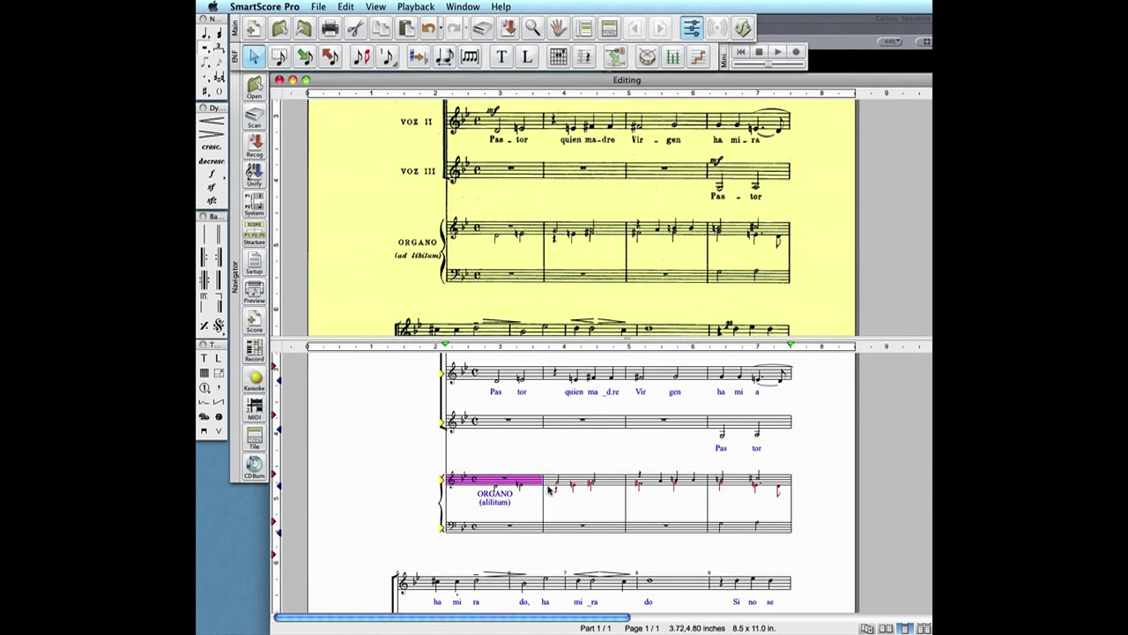
click(532, 27)
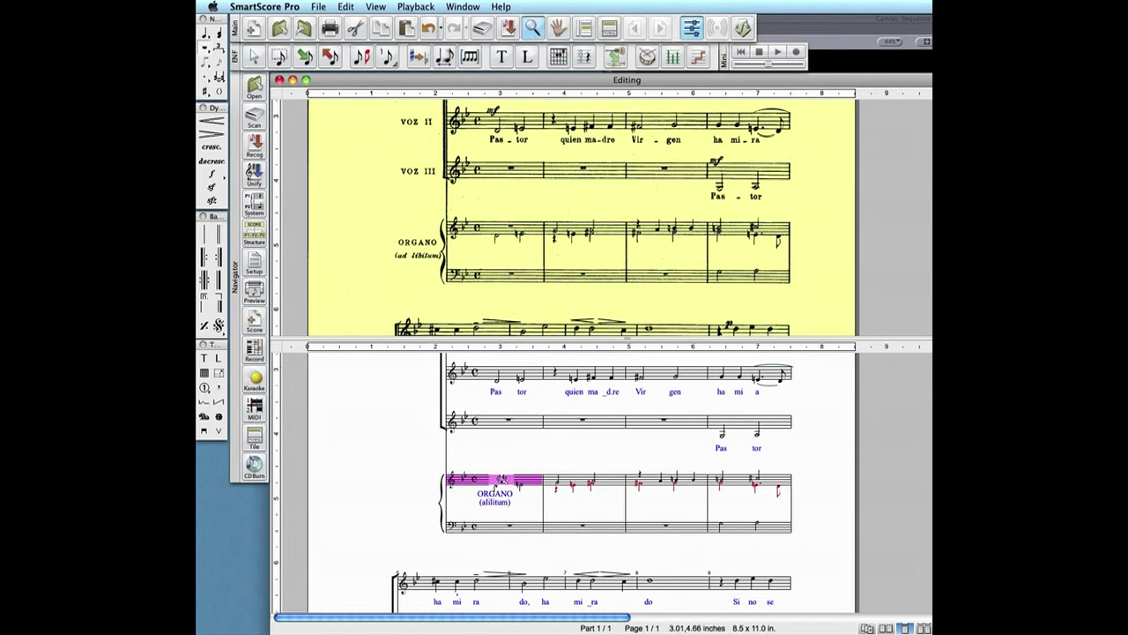
click(500, 481)
click(525, 484)
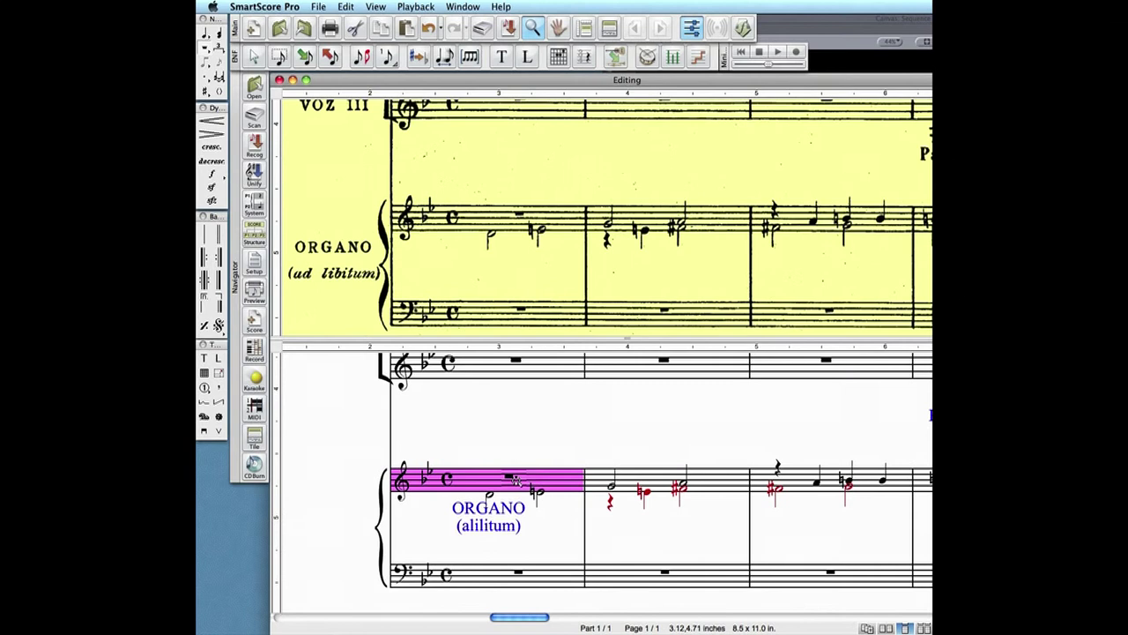
click(539, 481)
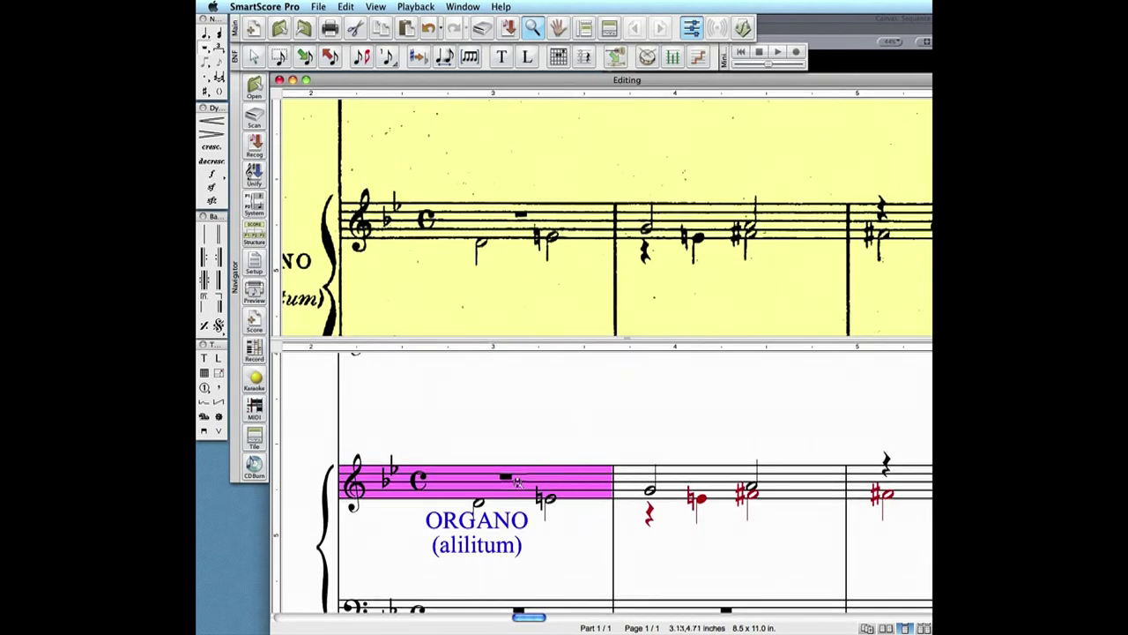
key(z)
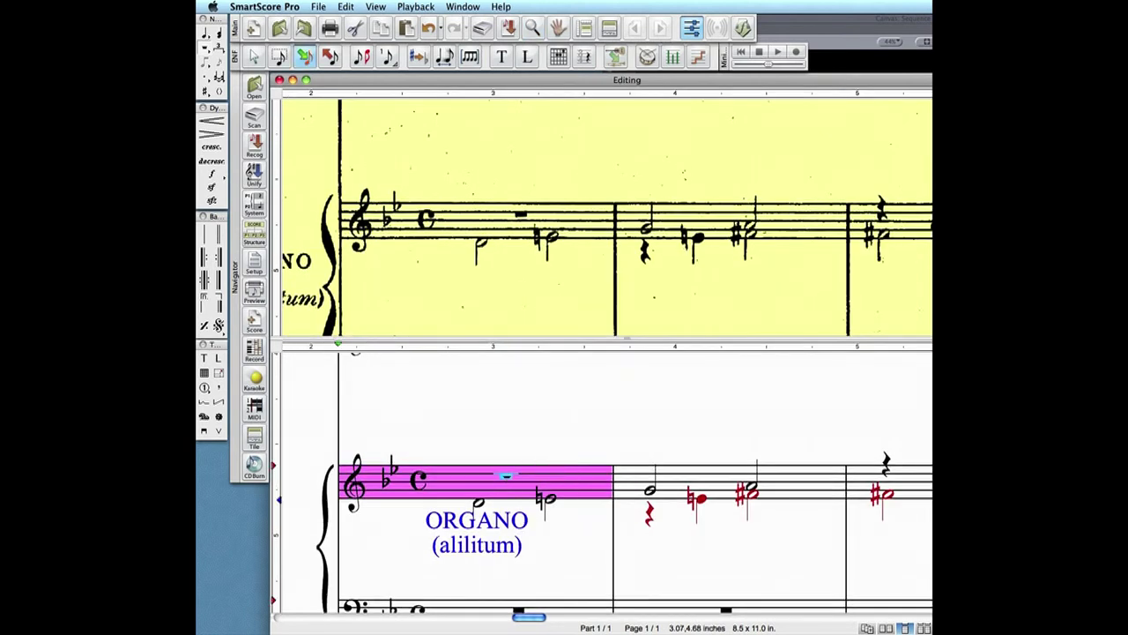
key(grave)
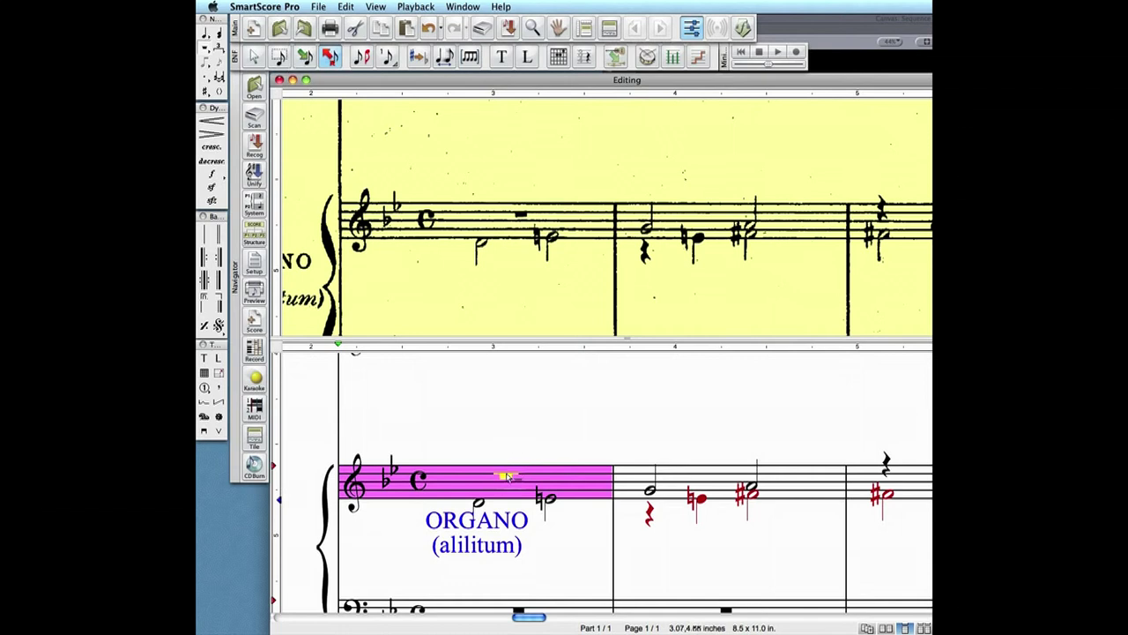
key(Escape)
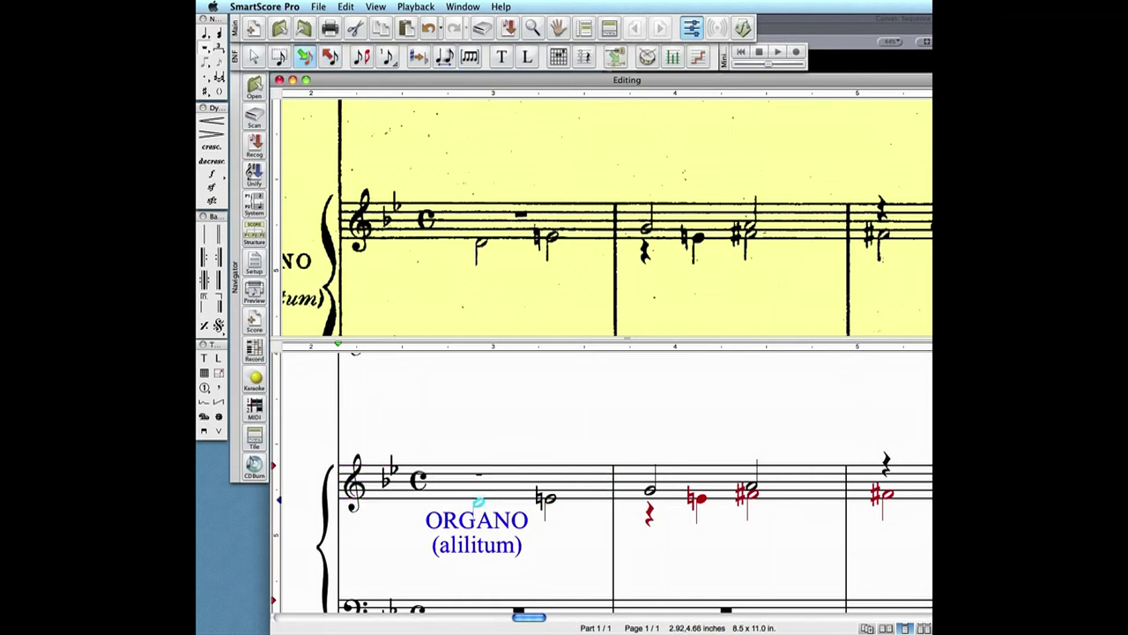
click(479, 474)
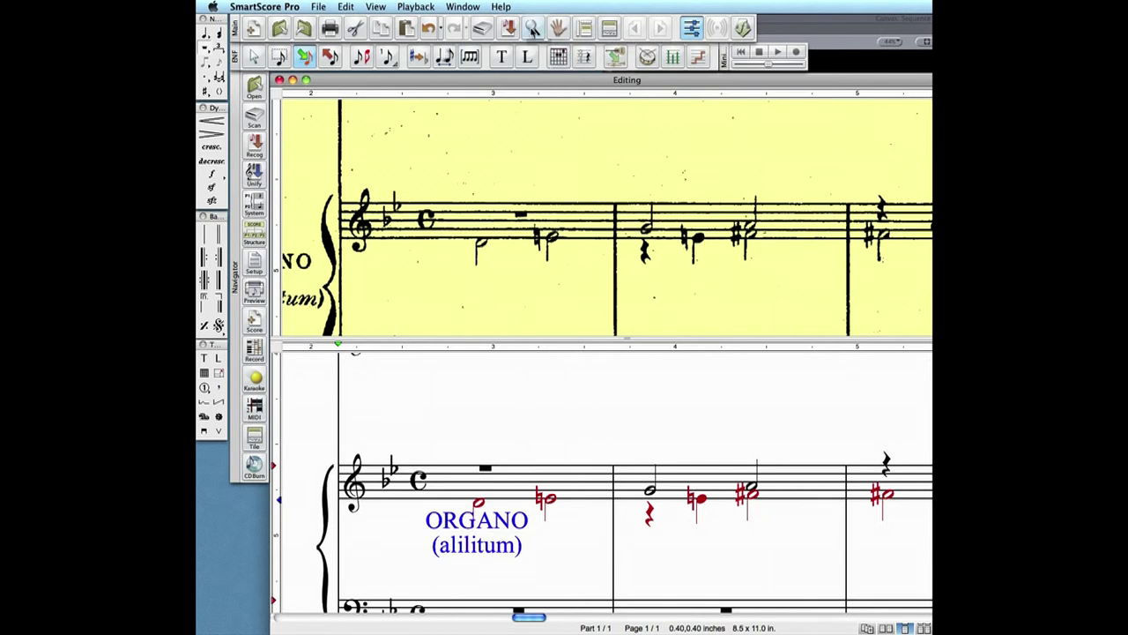
- Shift the barline between measures 2 and 3 in the first system slightly to the right
click(532, 28)
alt+click(582, 403)
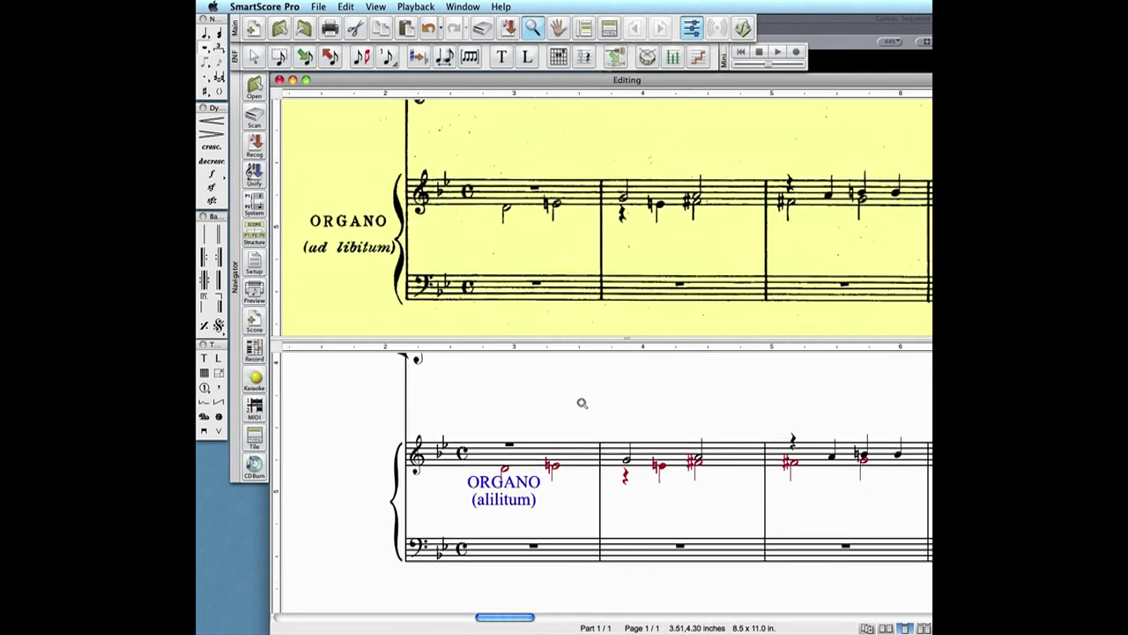
alt+click(604, 402)
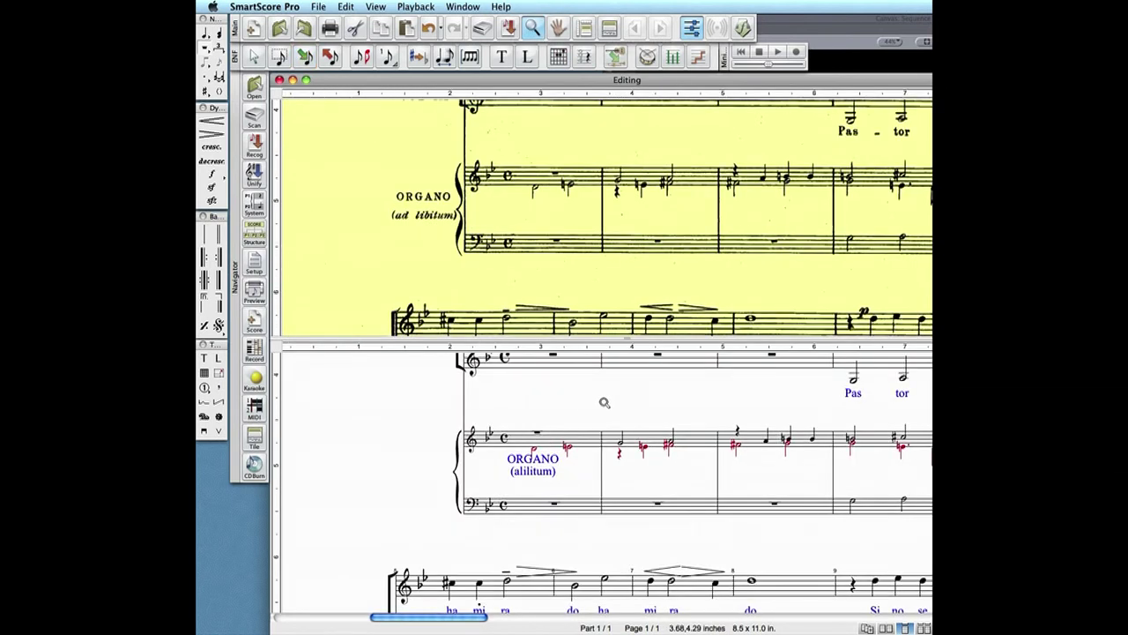
alt+click(605, 401)
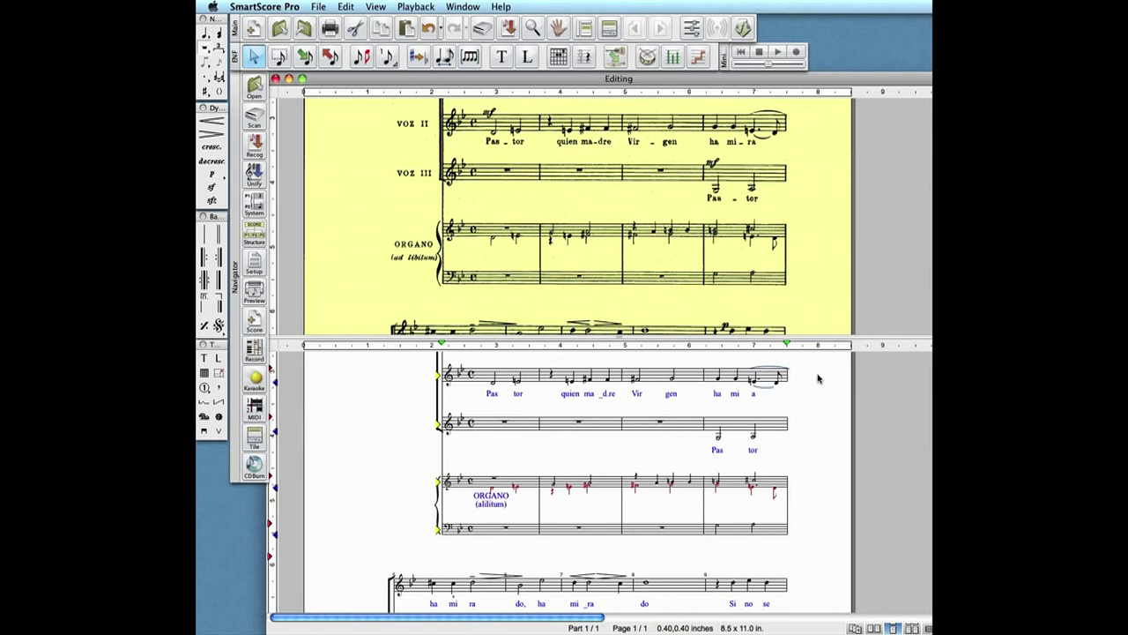
click(818, 379)
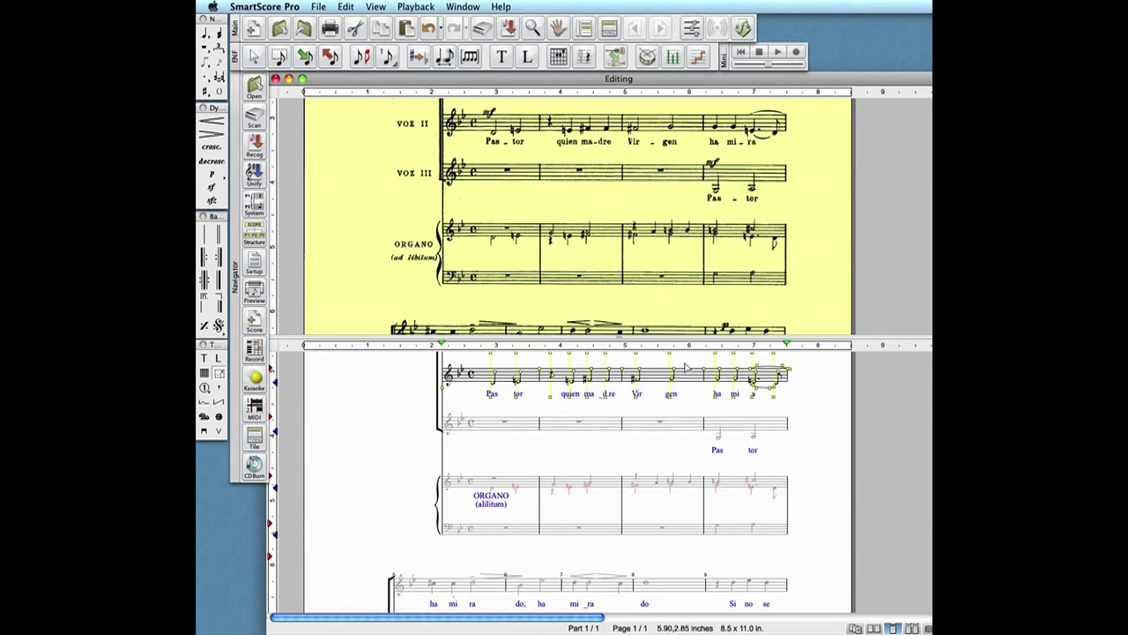
mouse_move(621, 371)
mouse_down()
mouse_move(667, 374)
mouse_move(611, 374)
mouse_move(648, 375)
mouse_move(624, 377)
mouse_up()
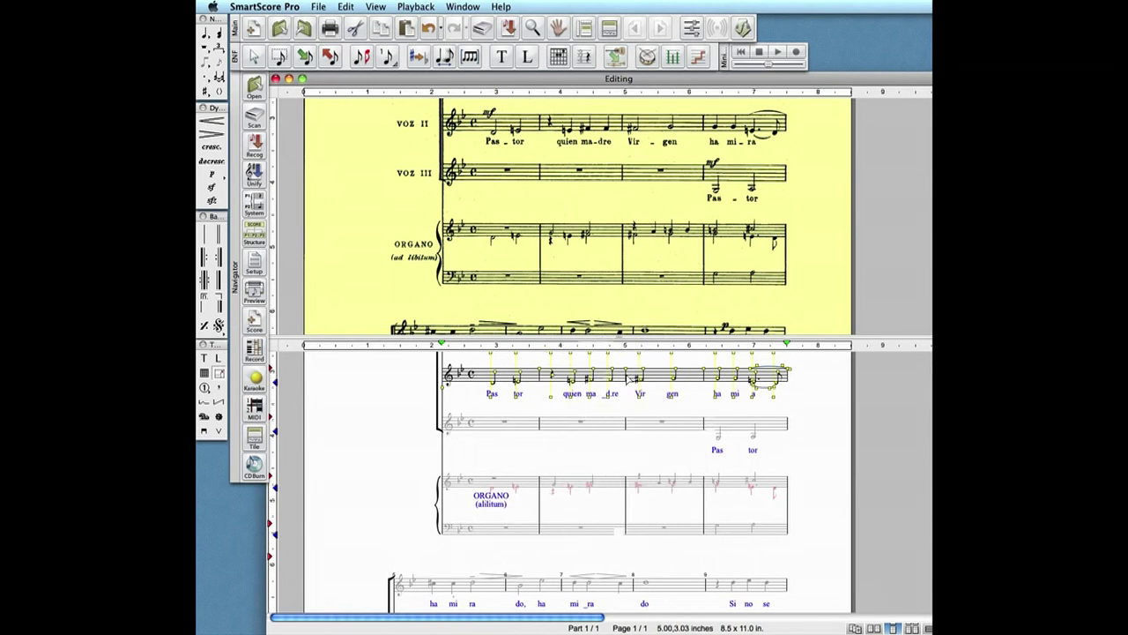
click(617, 394)
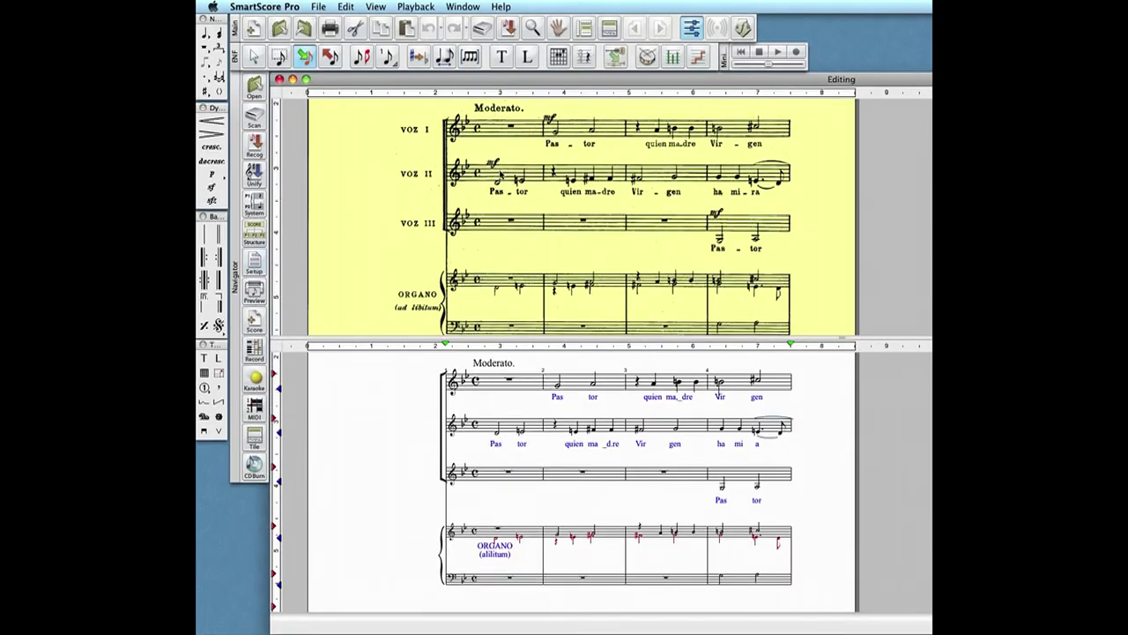
- Correct the second voice's lyrics in measure 2 to read "quien mad - re" with a hyphen
click(527, 59)
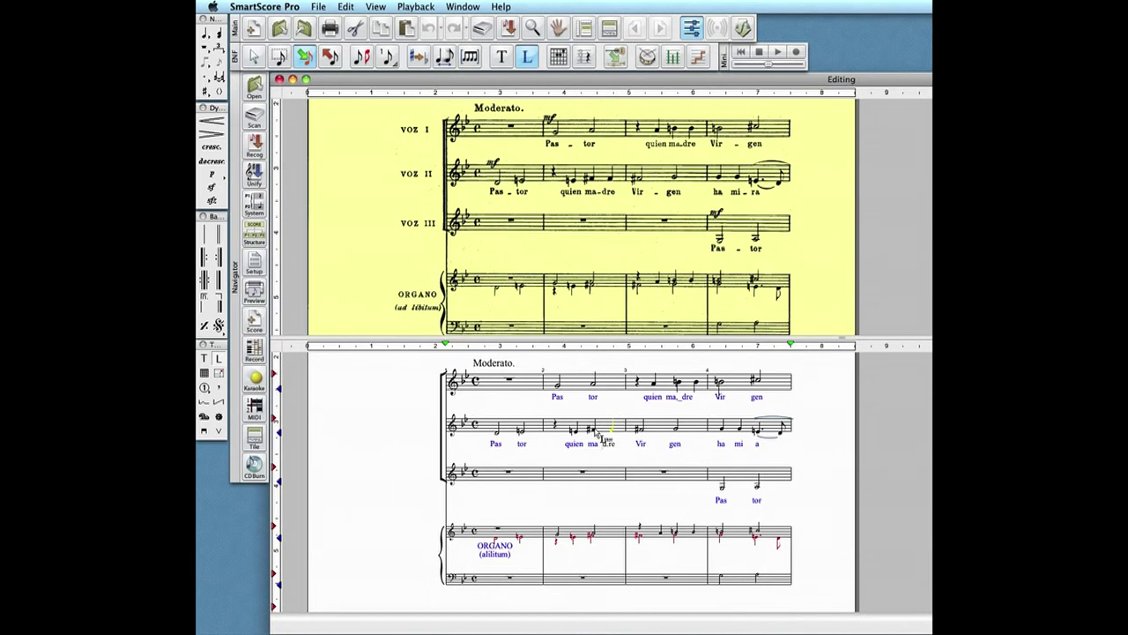
click(596, 432)
key(space)
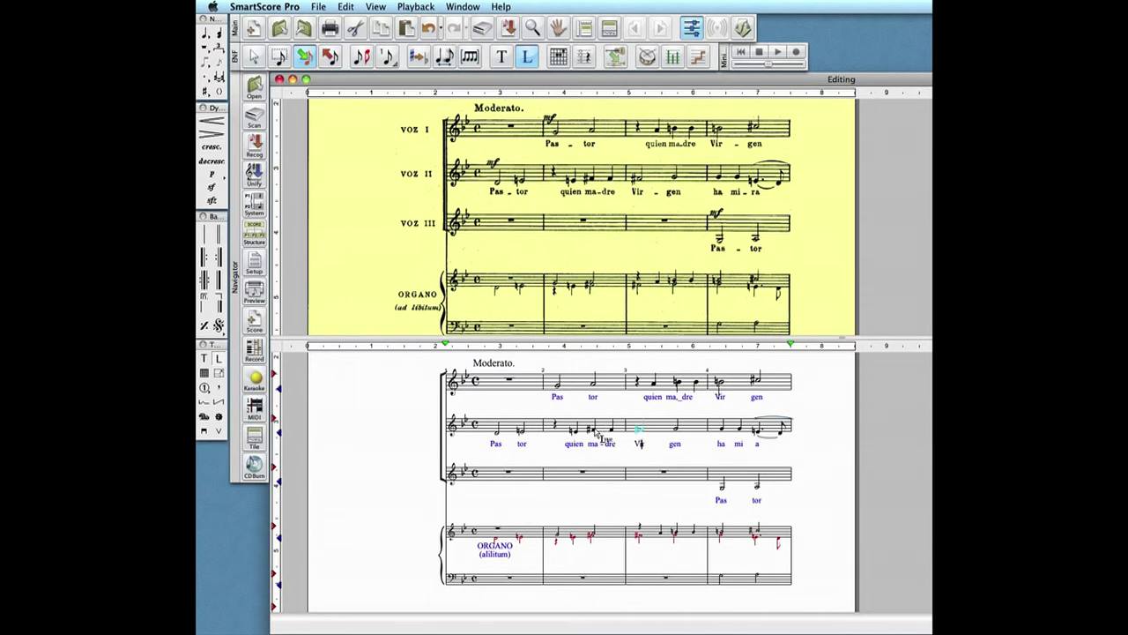
key(Escape)
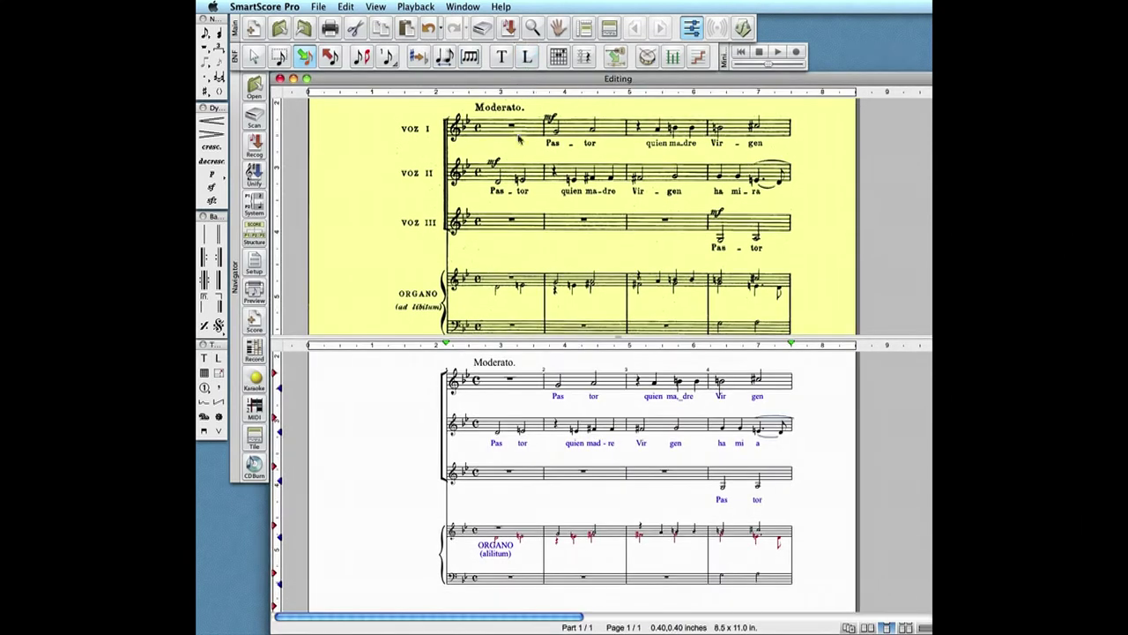
- Lower the first voice's lyric line so it sits farther below its staff in the first system
click(497, 386)
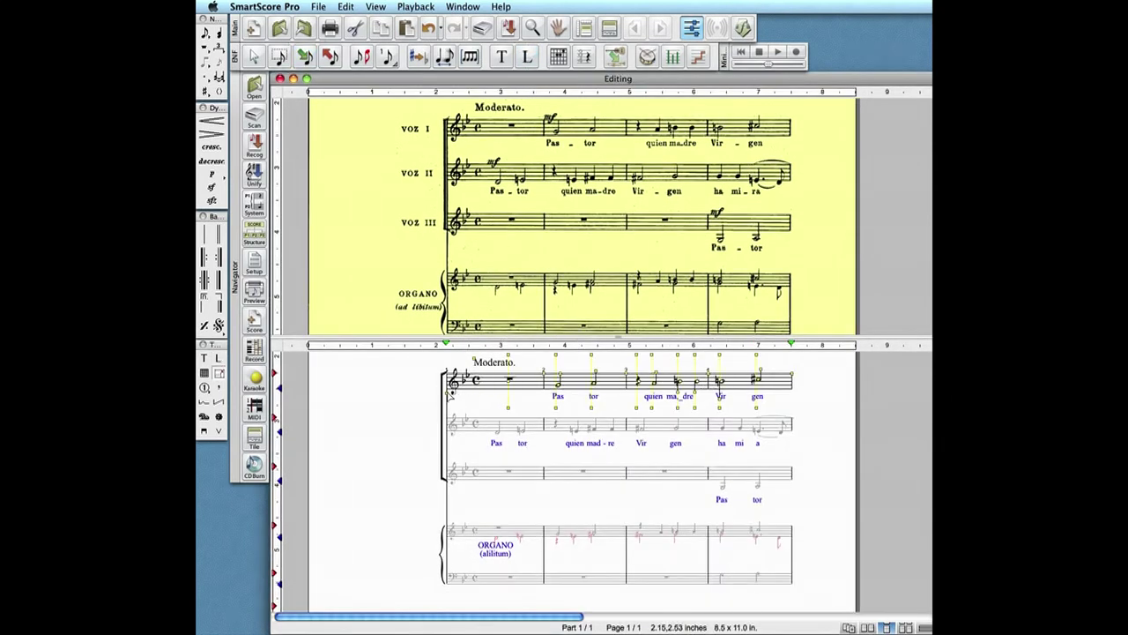
drag(446, 392, 451, 401)
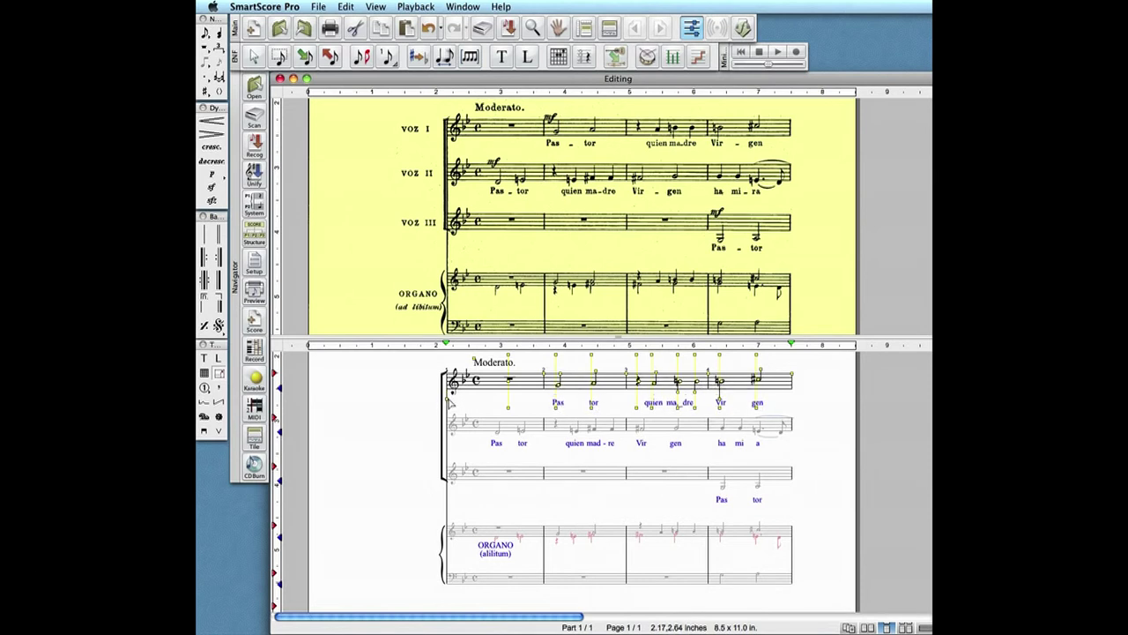
click(420, 398)
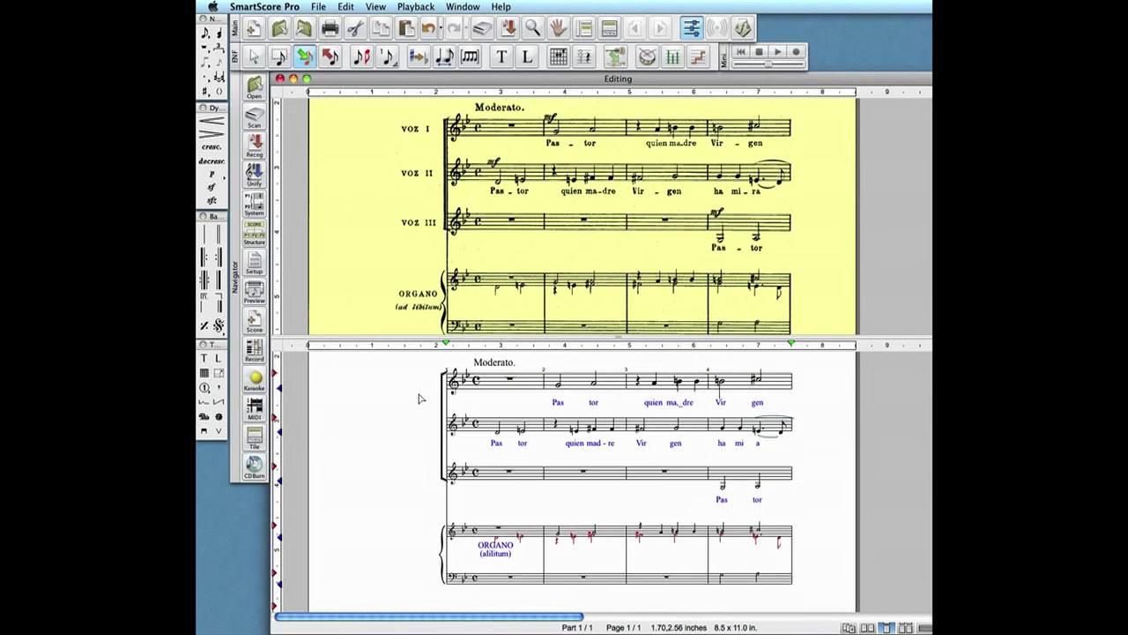
- Correct the small text line beneath the composer credit to read "XVI" for the century
scroll(420, 399, up, 3)
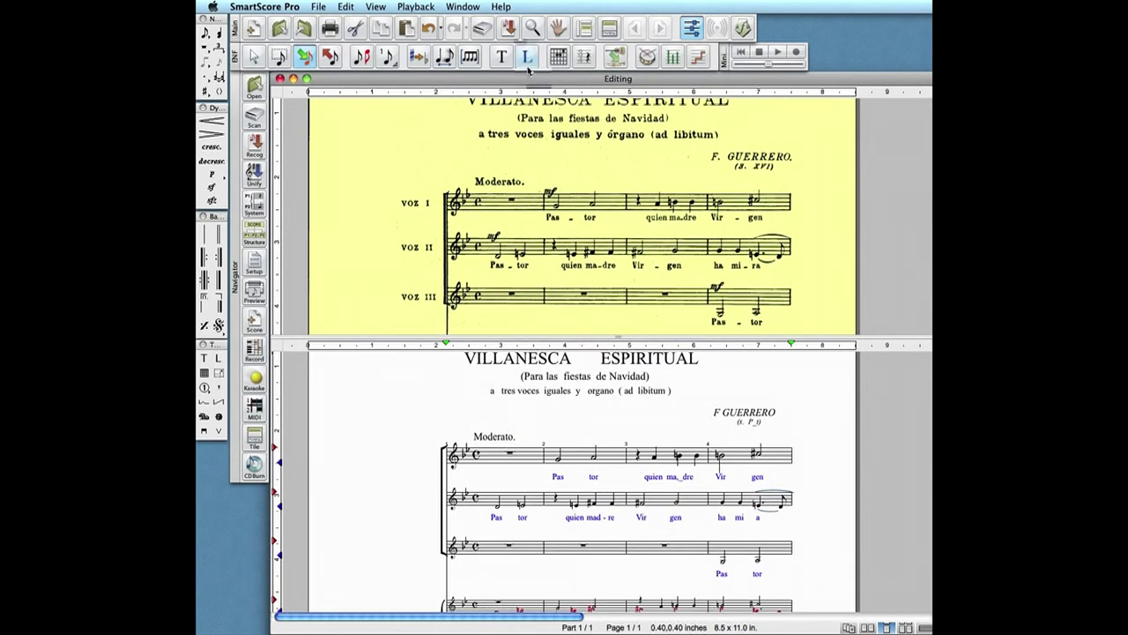
click(503, 58)
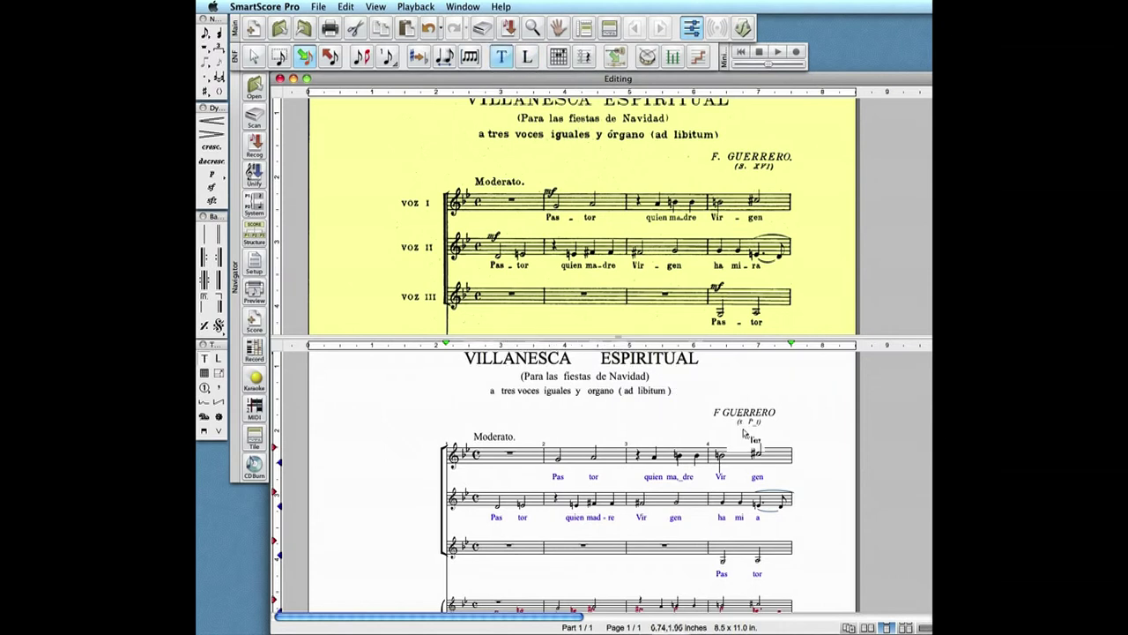
drag(747, 423, 755, 427)
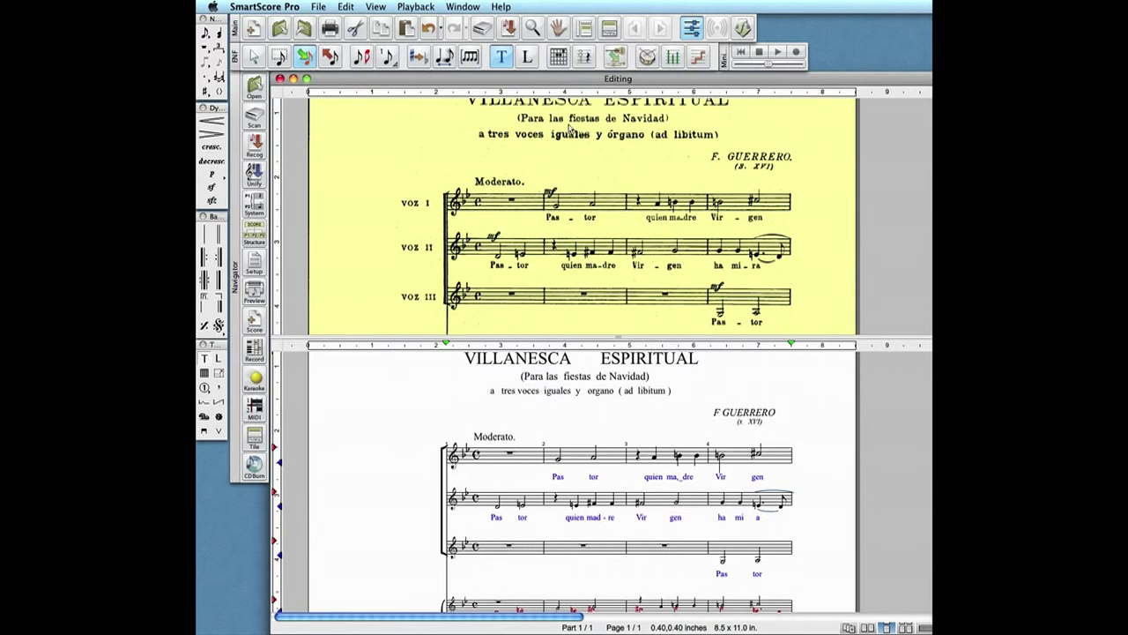
click(504, 57)
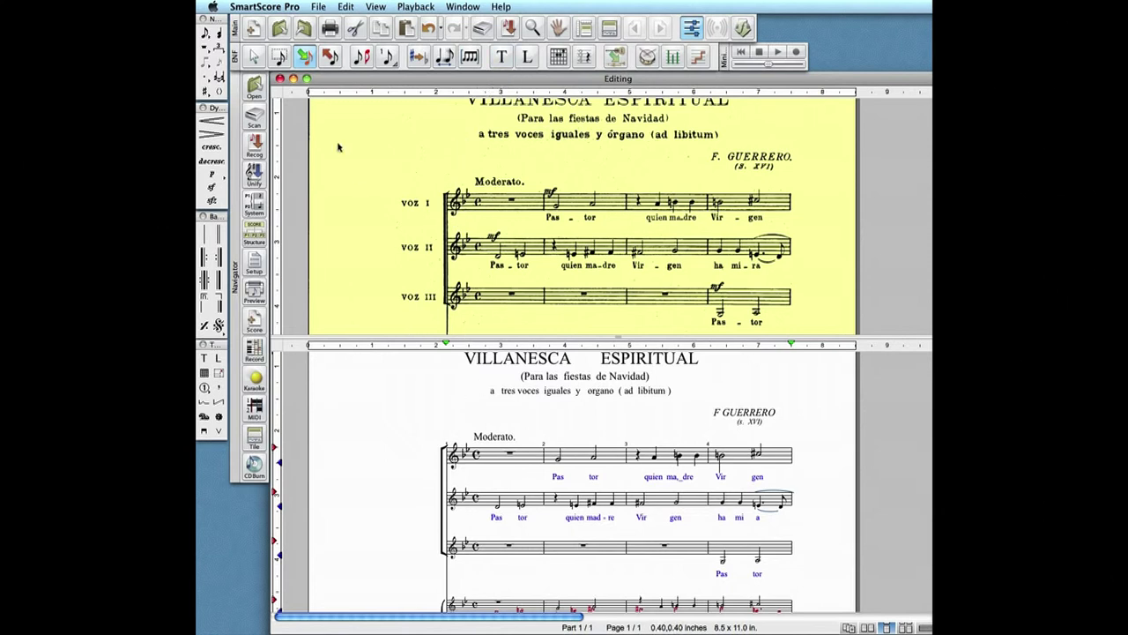
- Close the Editing score without saving its changes
click(279, 80)
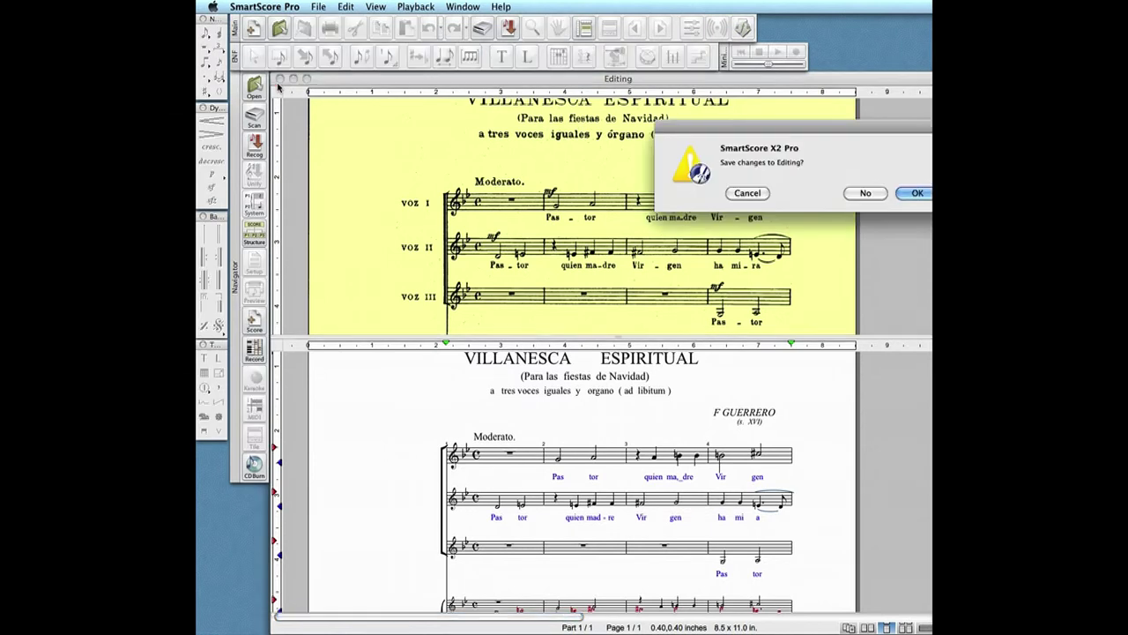
click(868, 195)
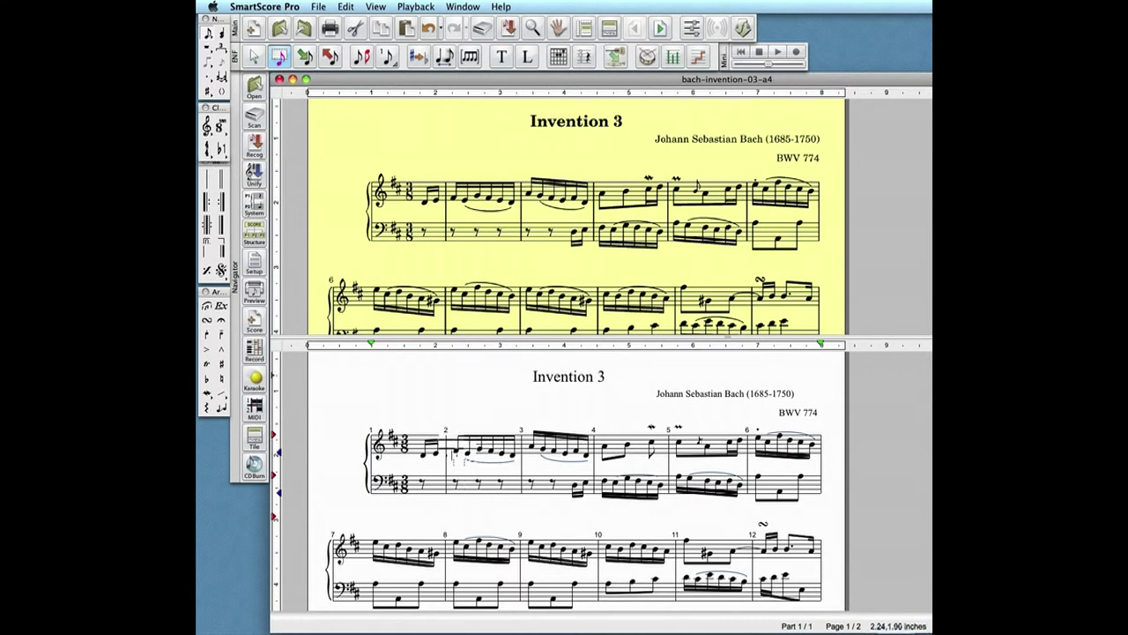
- Open the full Notes palette in the Bach score to view the available note values and close it
double_click(456, 451)
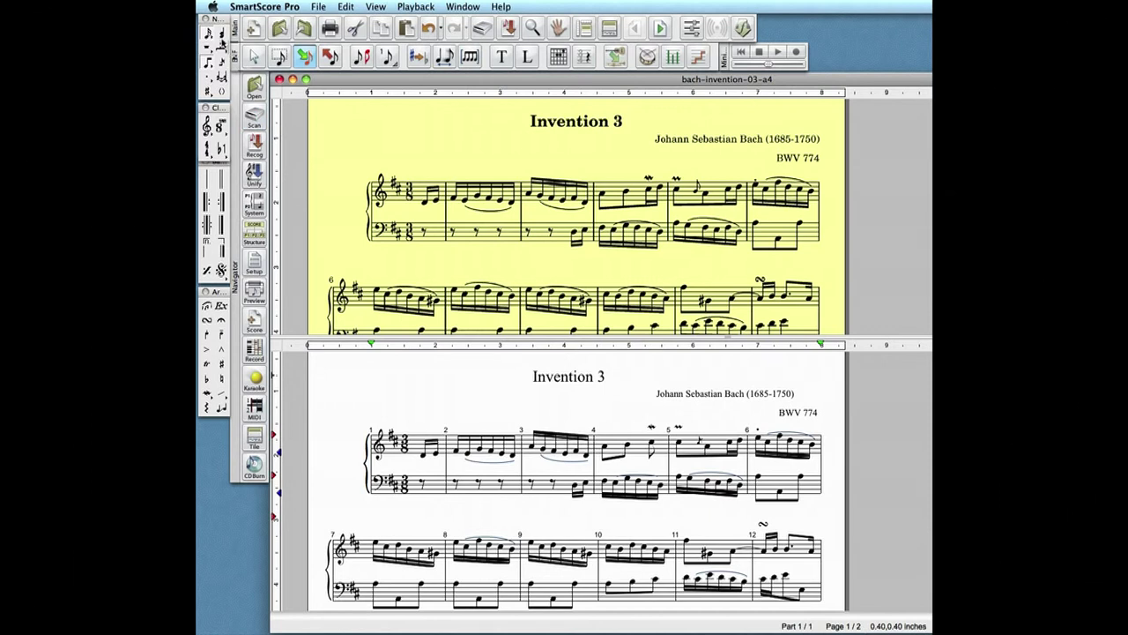
click(208, 34)
click(209, 36)
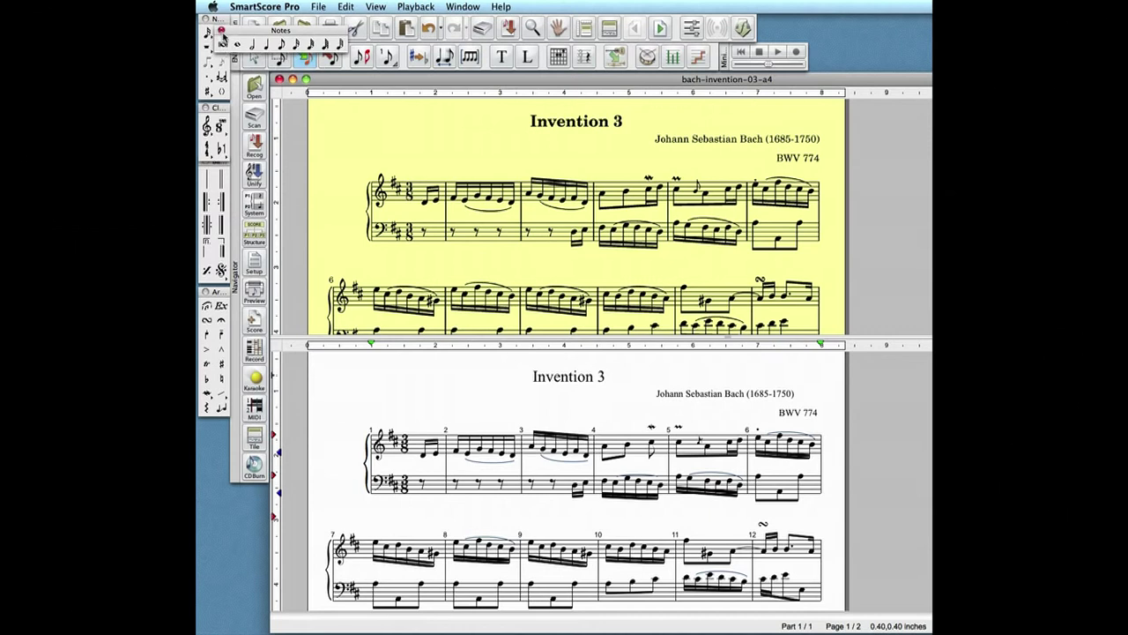
click(221, 29)
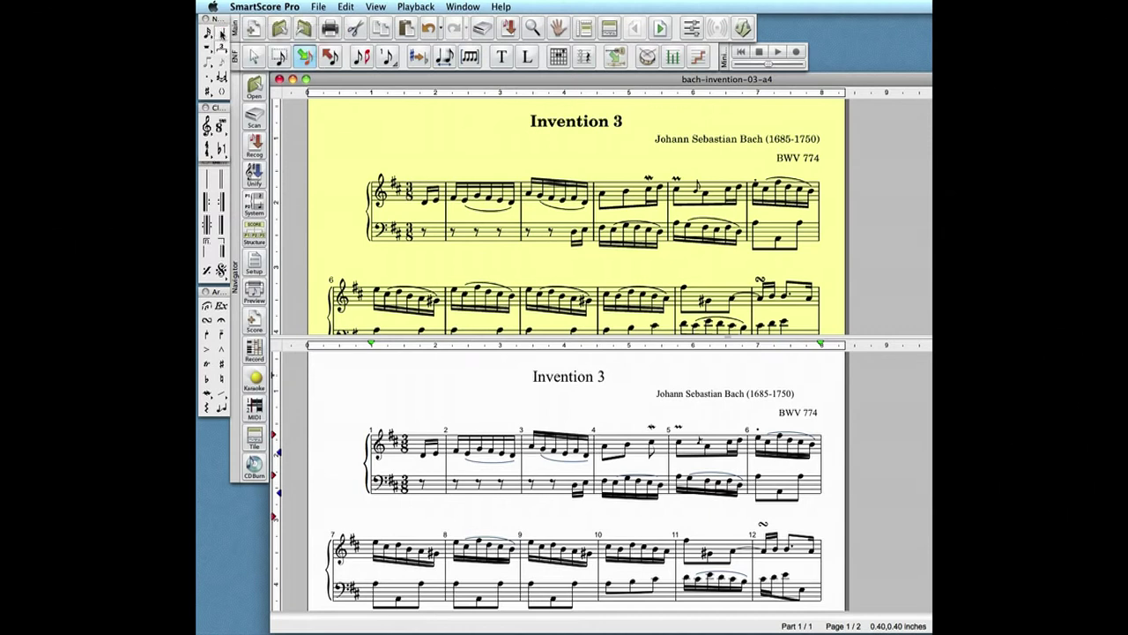
- Select the six treble notes in measure 3 and break their beam into individually flagged notes
click(280, 56)
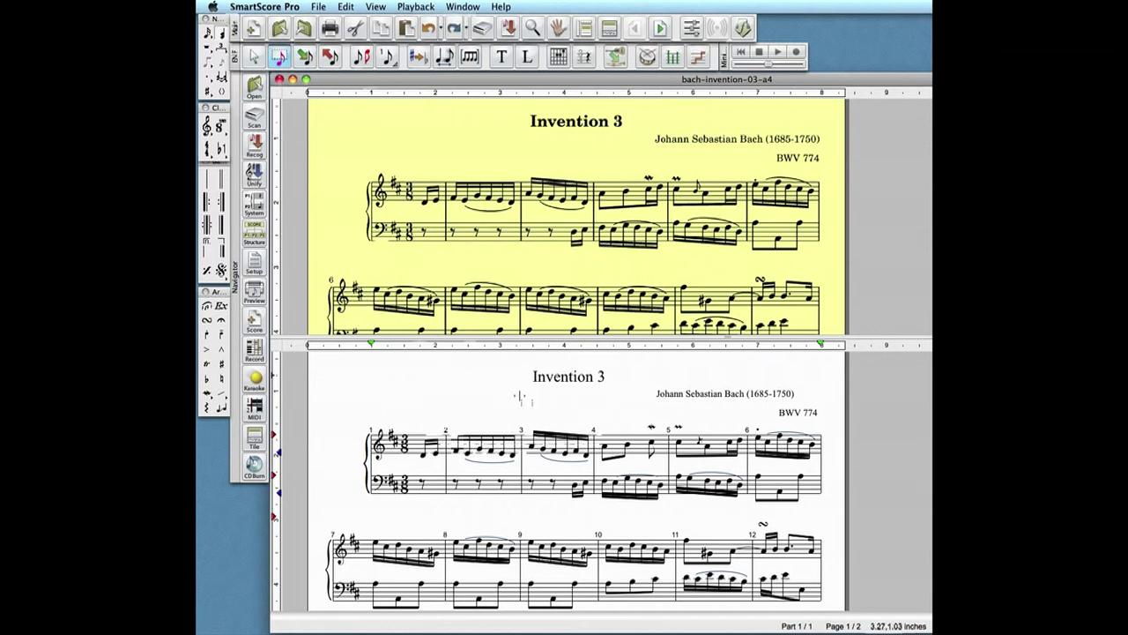
drag(529, 403, 587, 455)
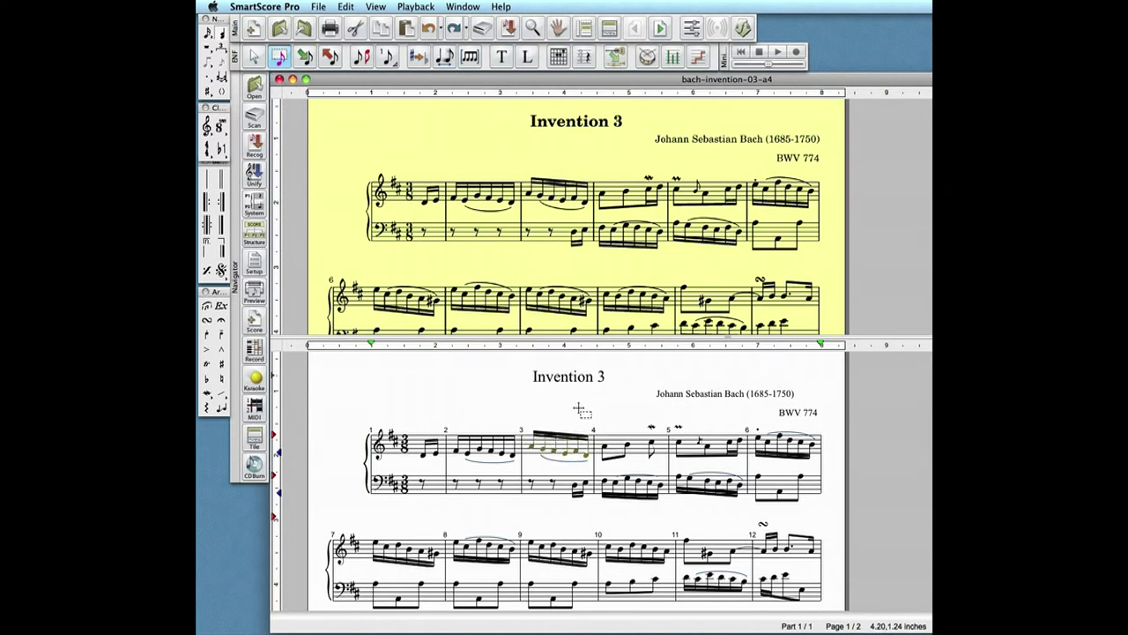
key(b)
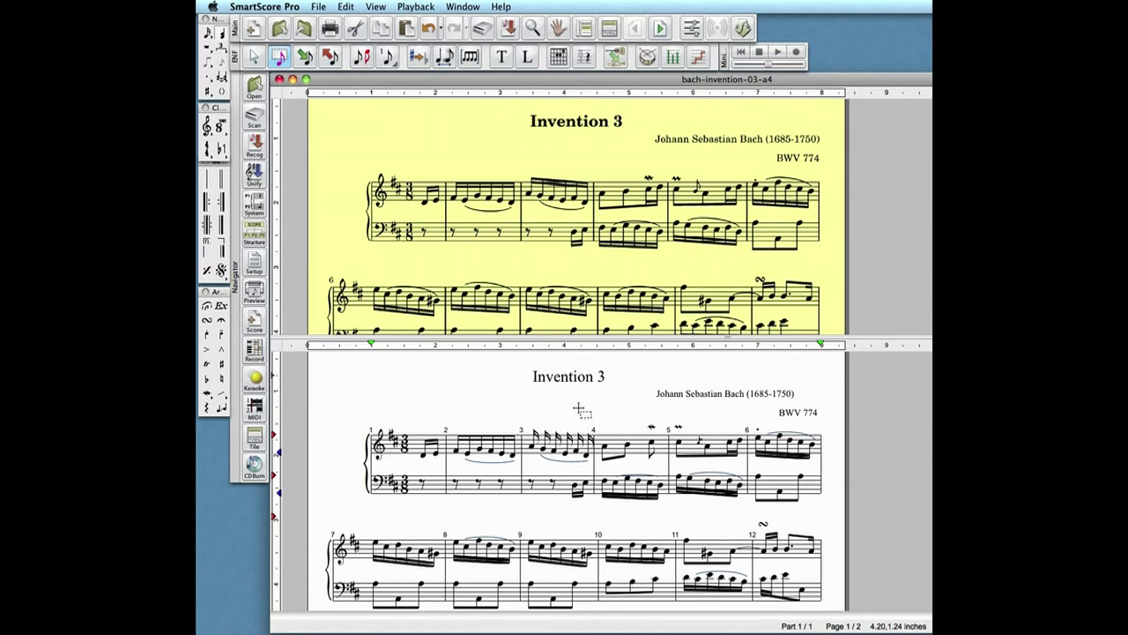
- Reselect the six treble notes in measure 3 and beam them together as one group
drag(530, 409, 588, 451)
key(super+b)
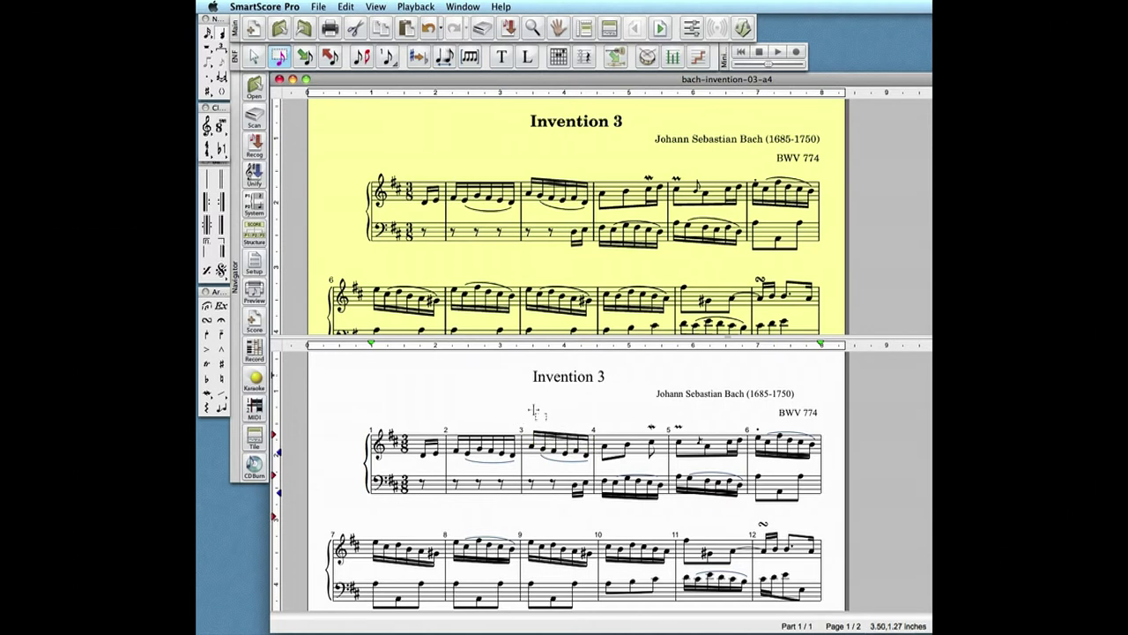
- Turn the stems and beam of the six treble notes in measure 3 downward and back upward
drag(534, 410, 589, 447)
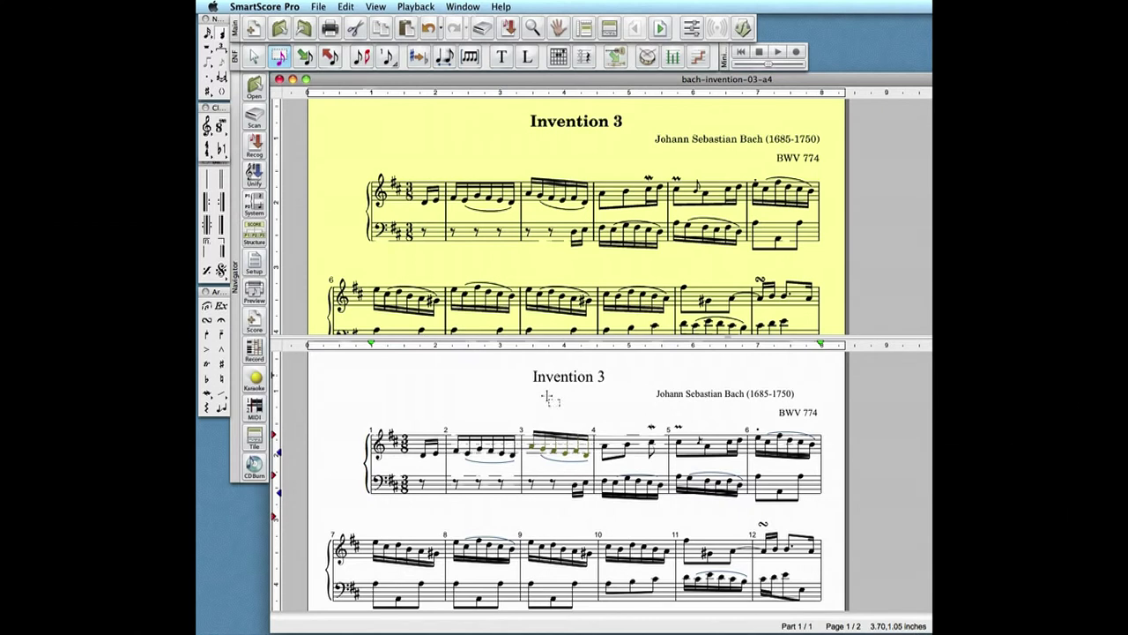
key(Down)
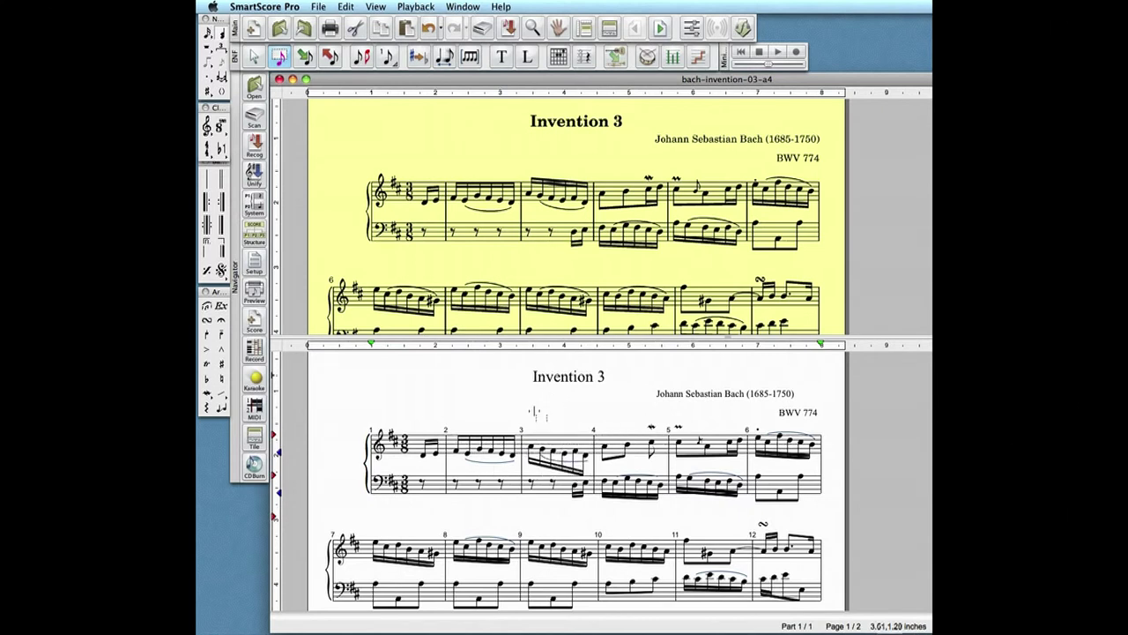
drag(529, 411, 587, 449)
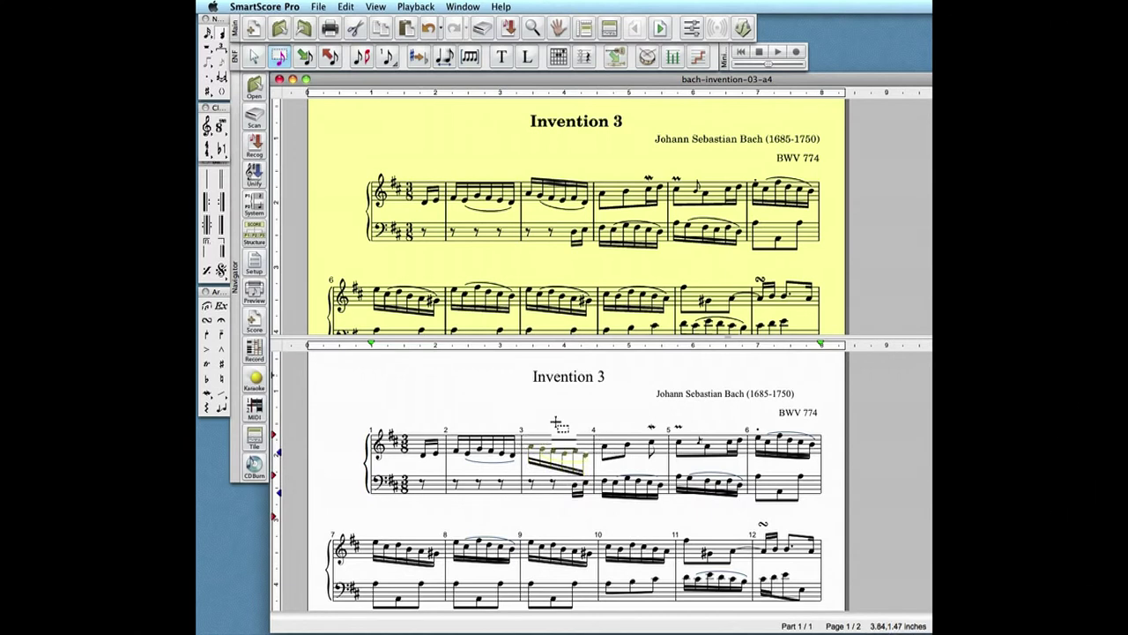
key(Up)
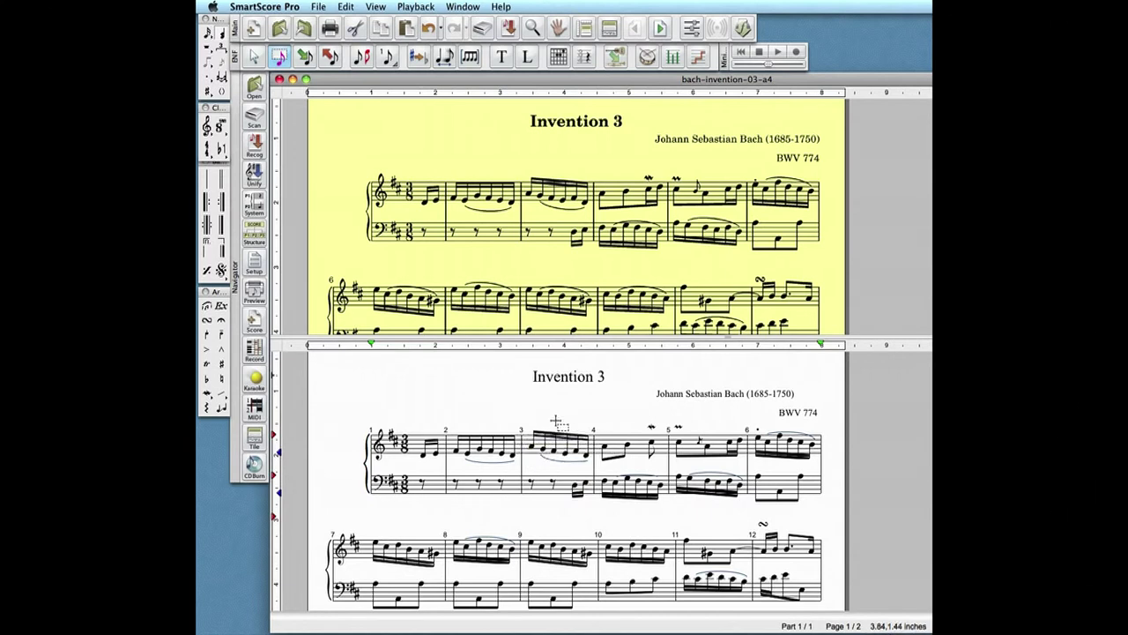
- Reposition the slur beneath the six treble notes in measure 3 and leave the editing mode
click(255, 58)
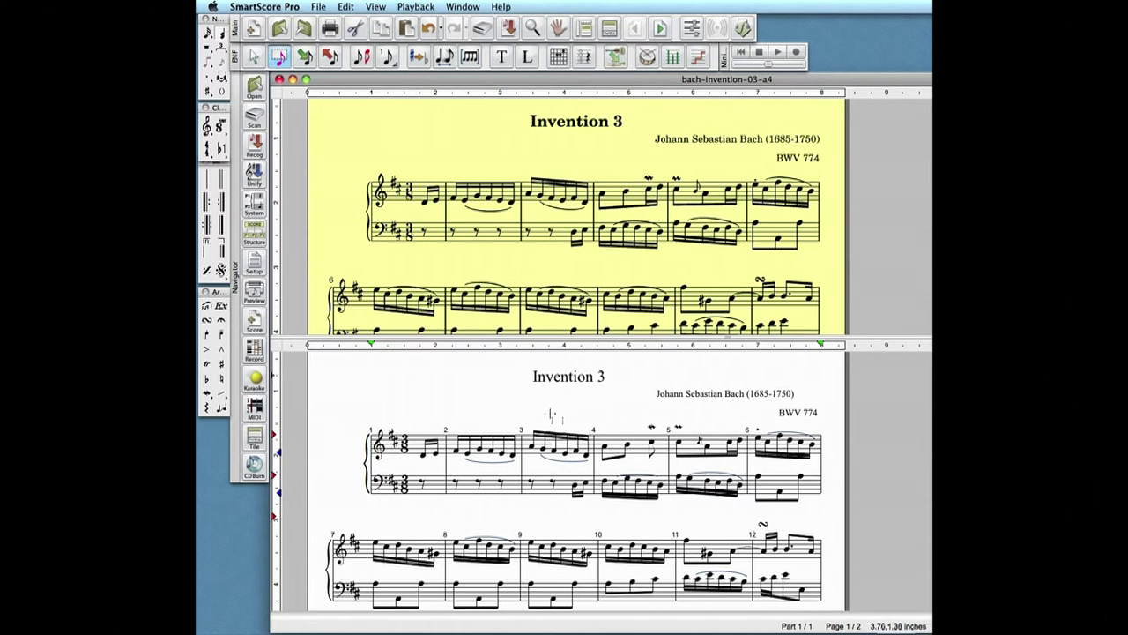
click(549, 411)
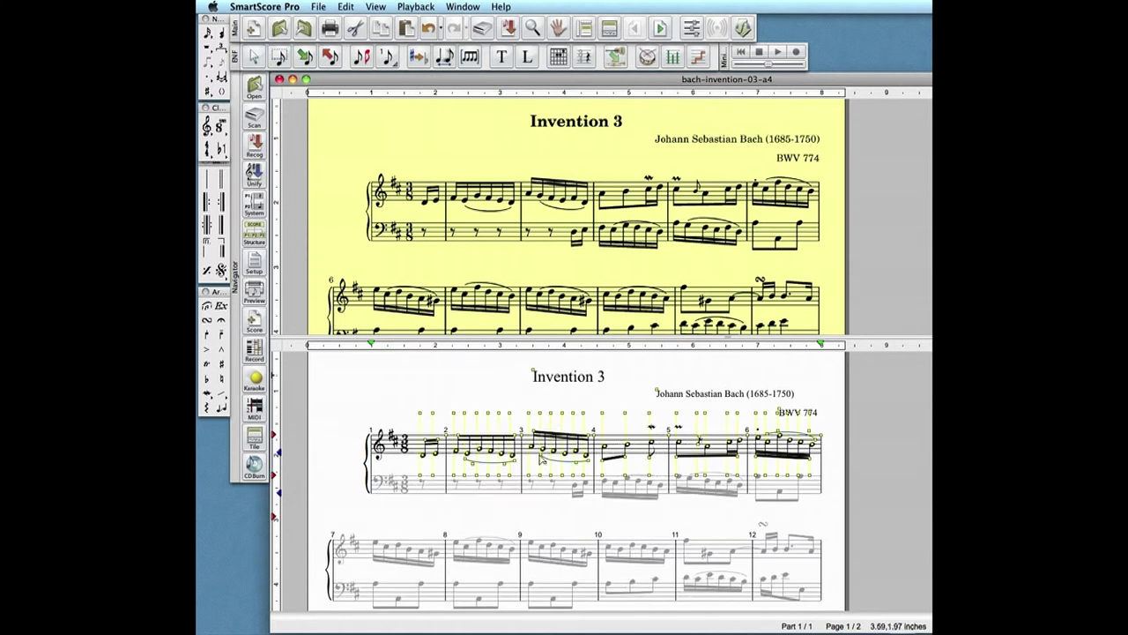
drag(540, 455, 577, 467)
key(Escape)
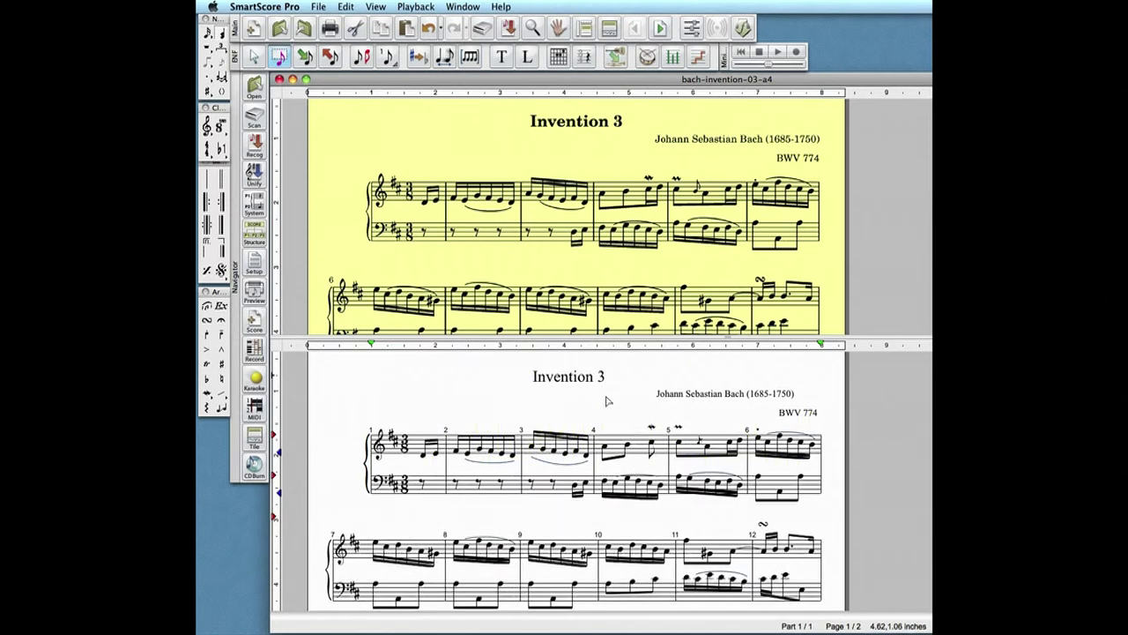
key(Escape)
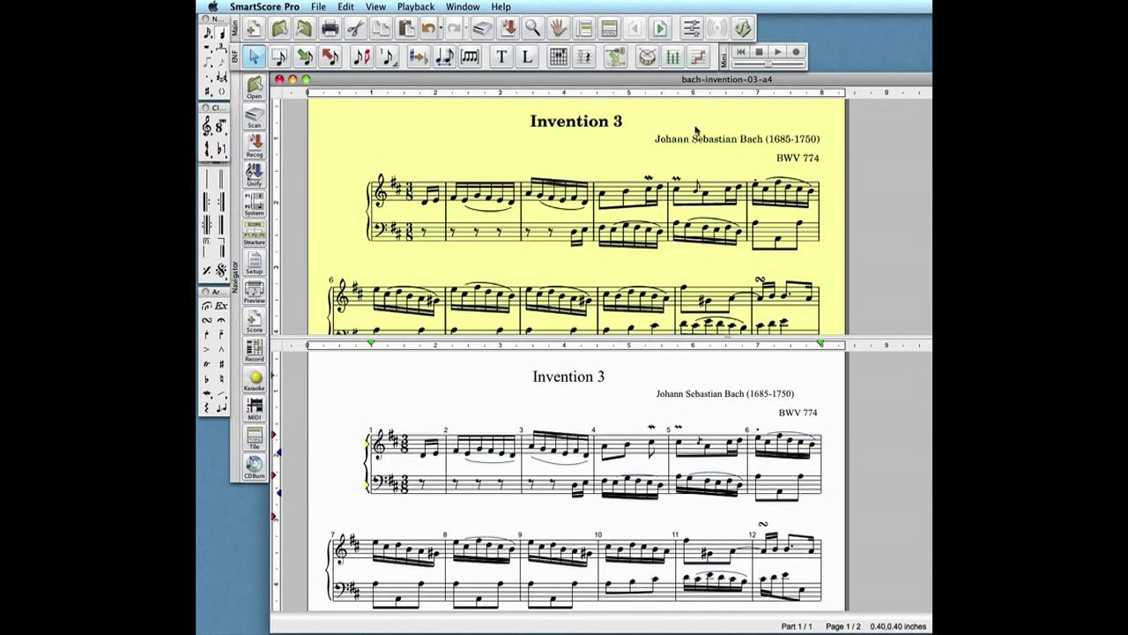
- Save the Bach score in Music XML format as bach-invention-03-a4.xml in the Showscores folder
click(761, 53)
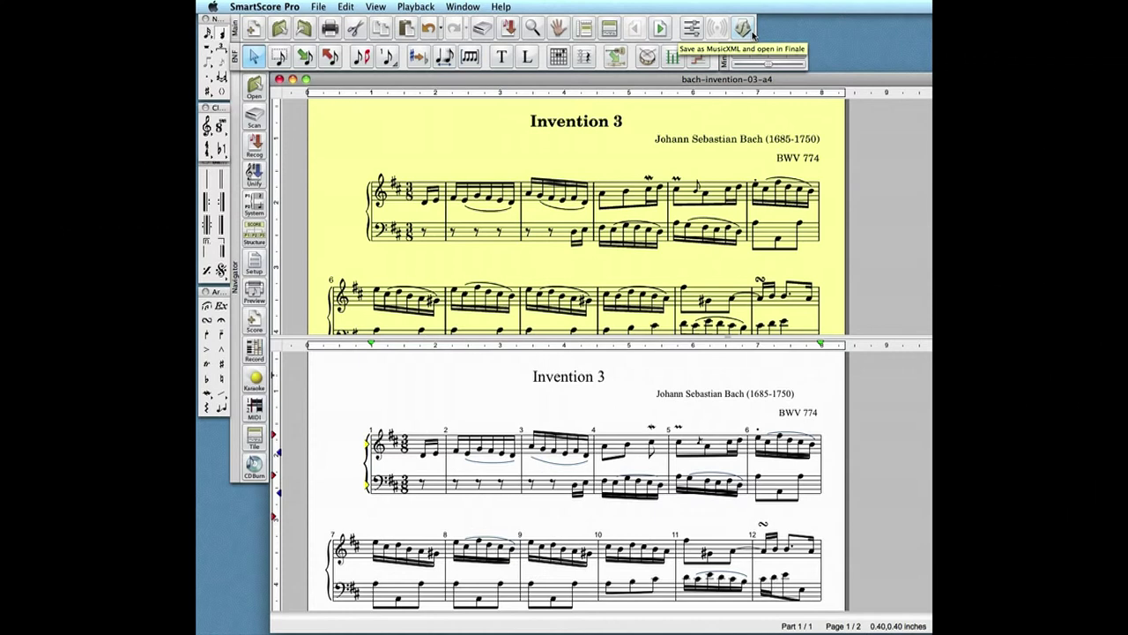
click(319, 7)
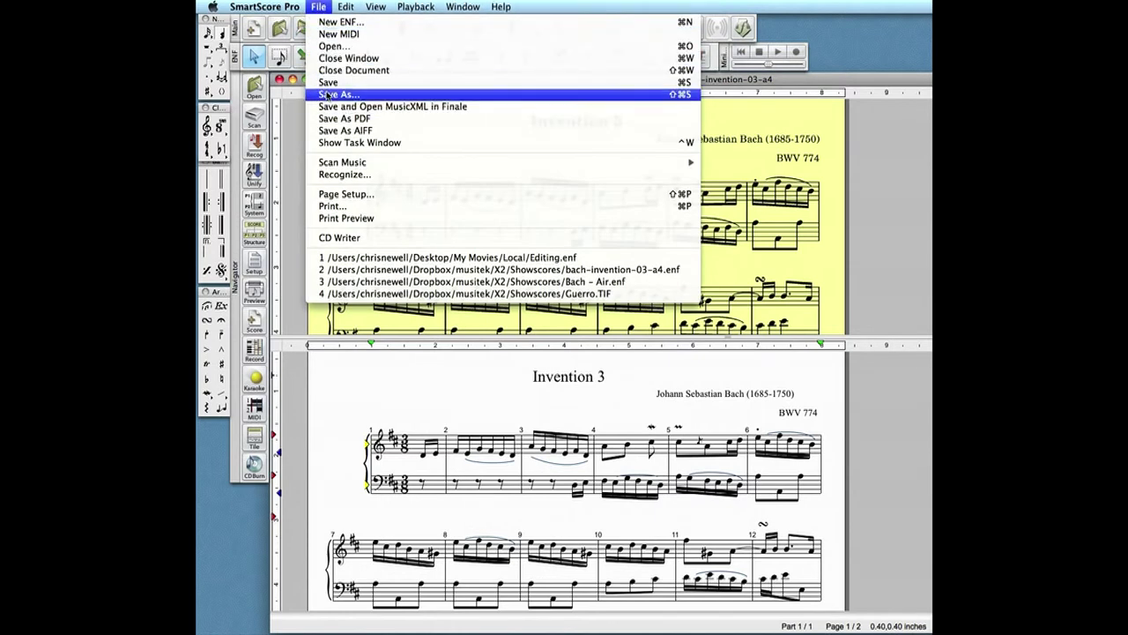
click(326, 94)
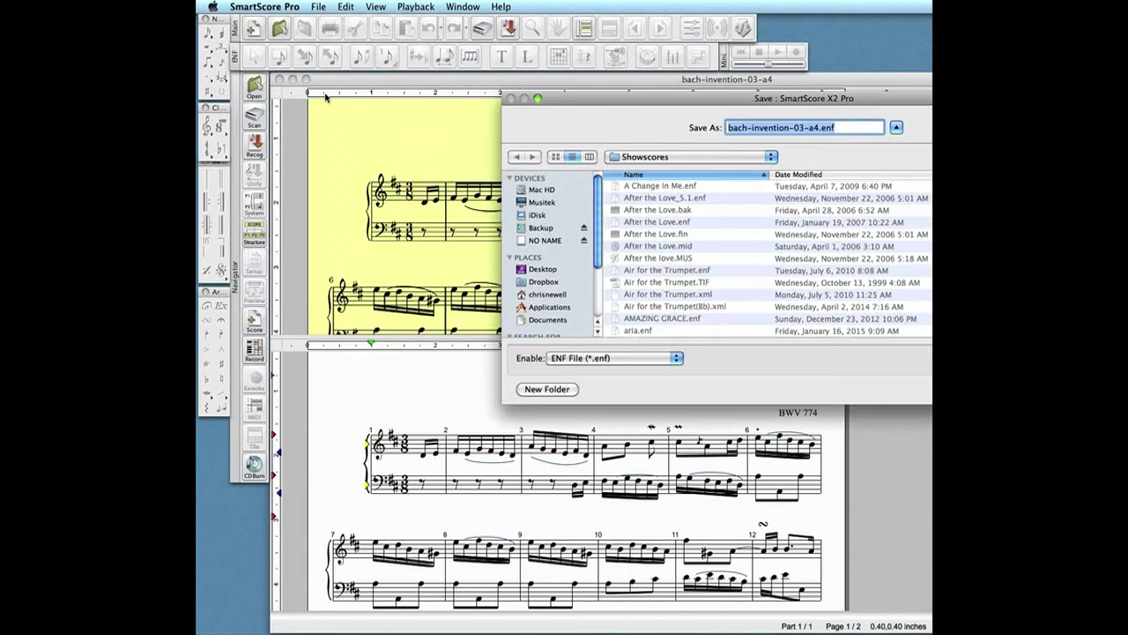
click(648, 359)
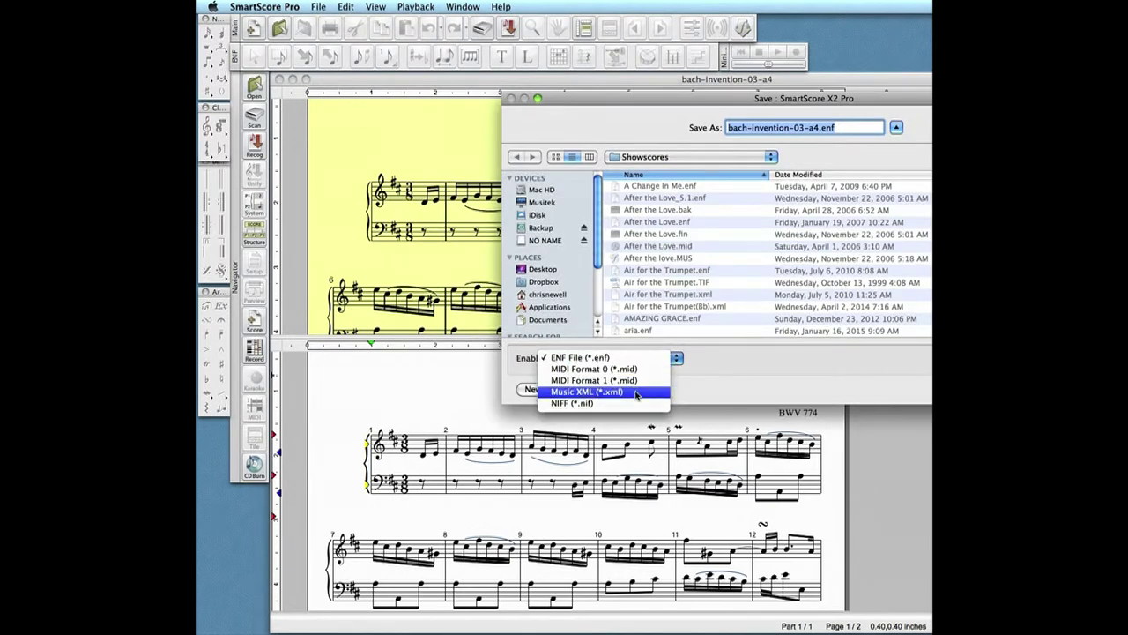
click(636, 393)
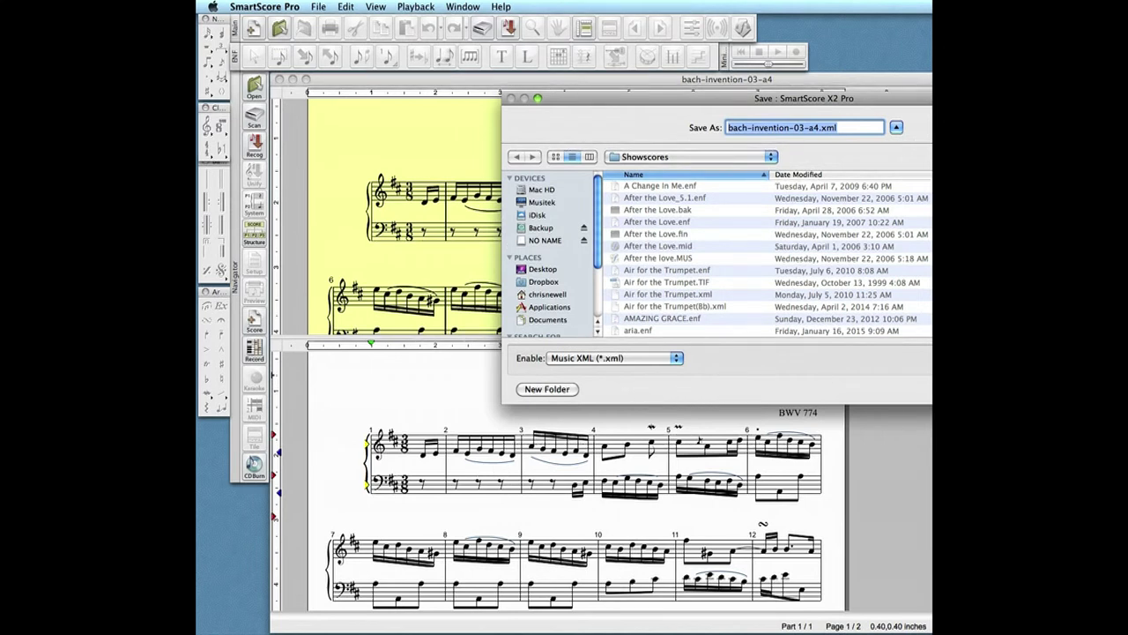
key(Return)
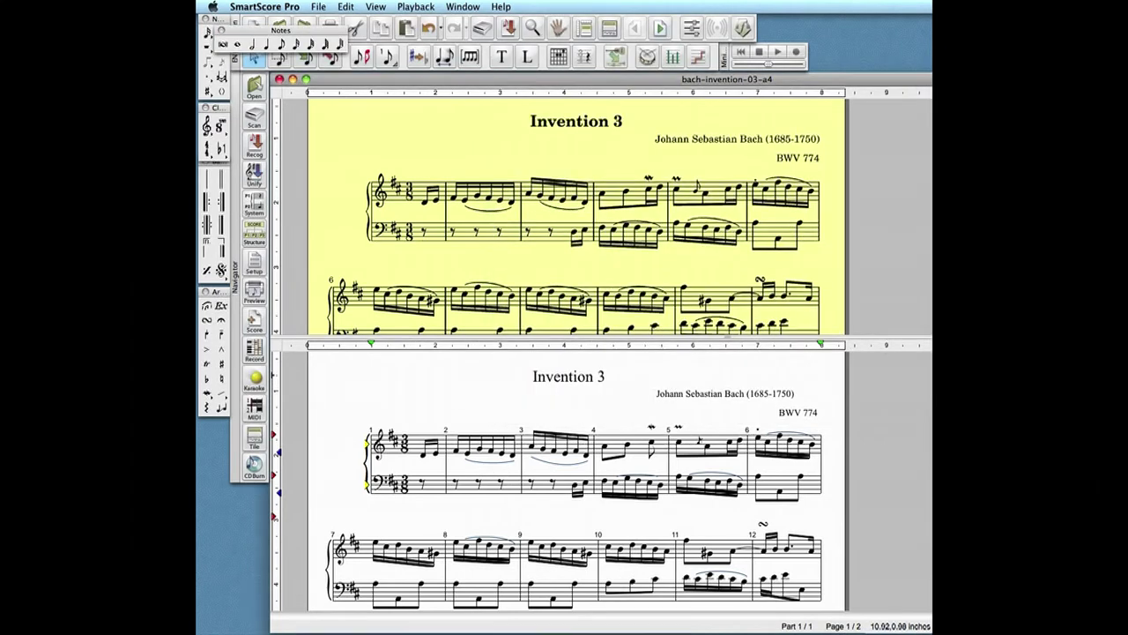
- Save the score as MusicXML under bach-invention-03-a4.xml for opening in Finale 2012 and bring Finale's document window to the front
click(745, 29)
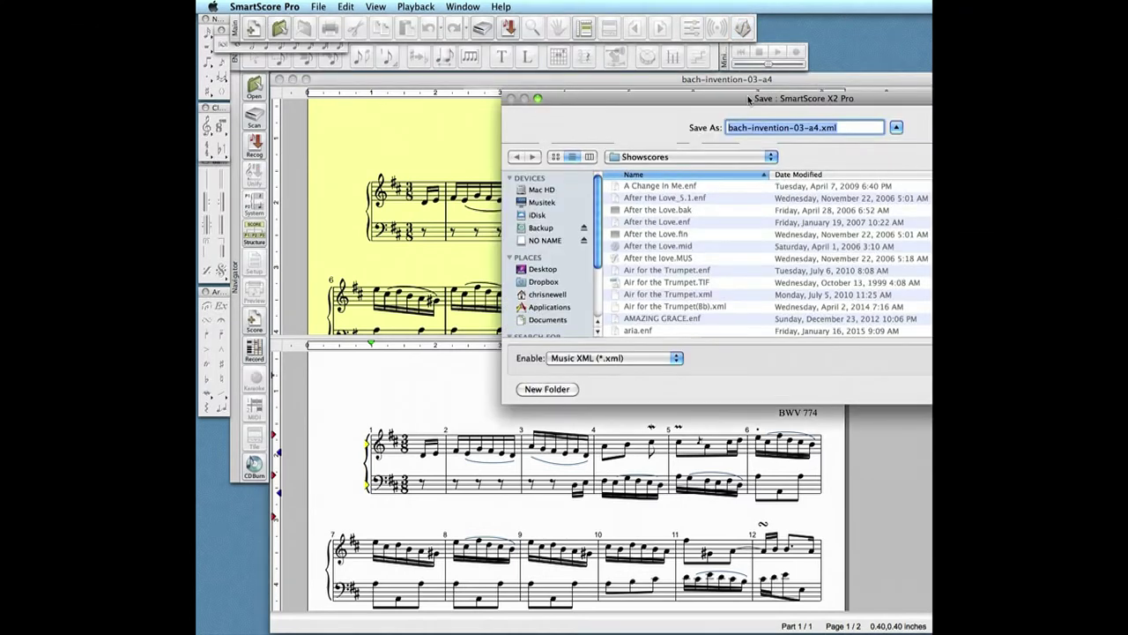
click(873, 371)
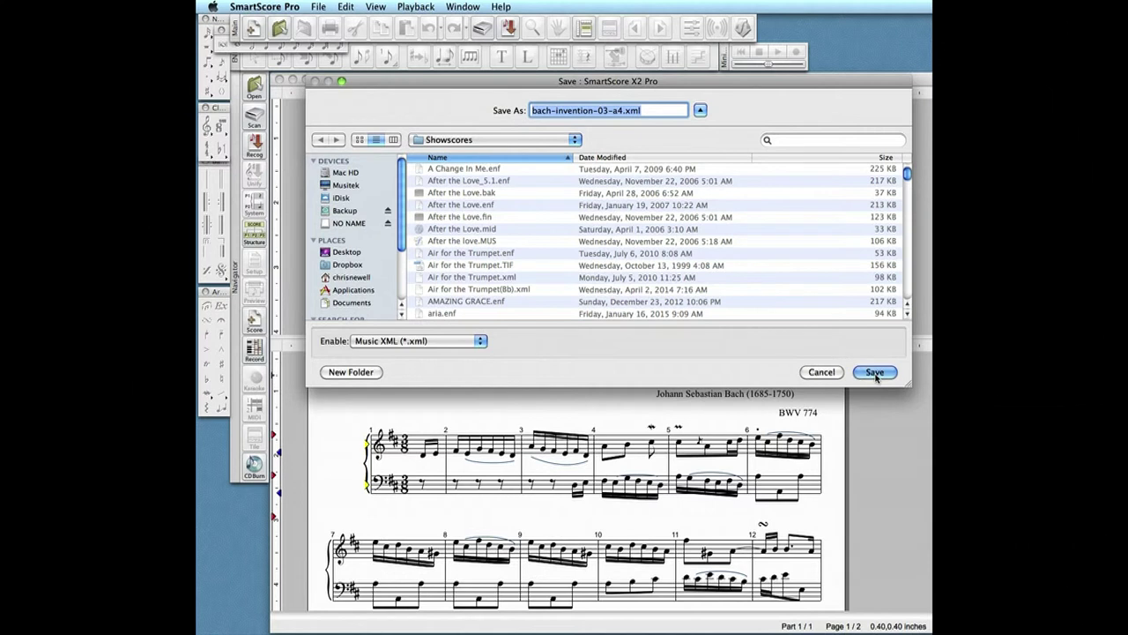
click(699, 166)
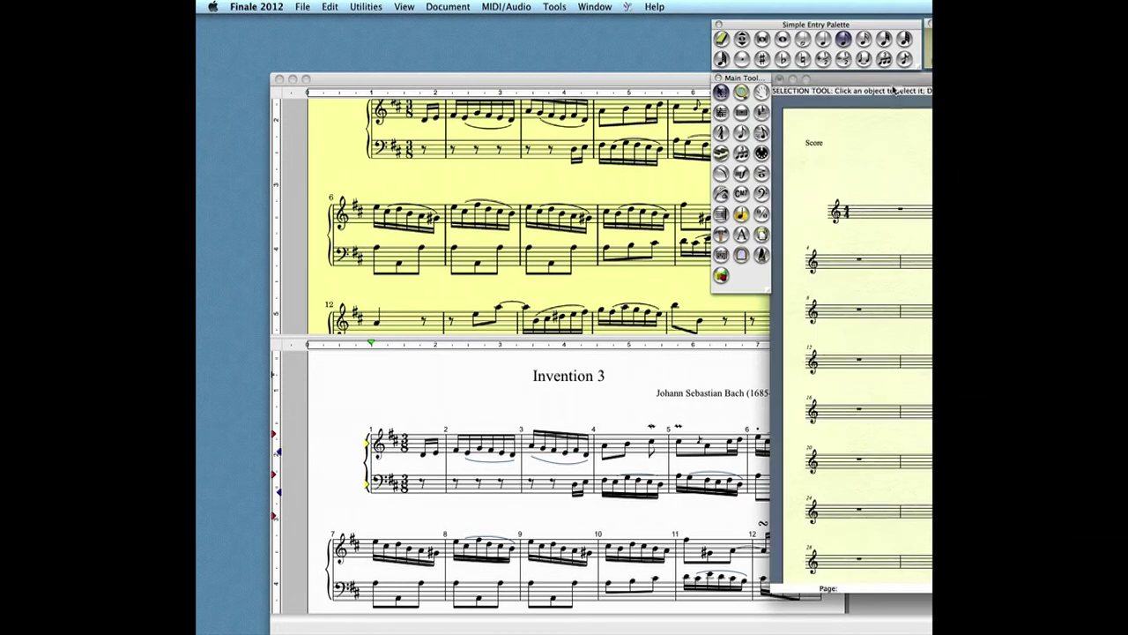
drag(889, 80, 839, 84)
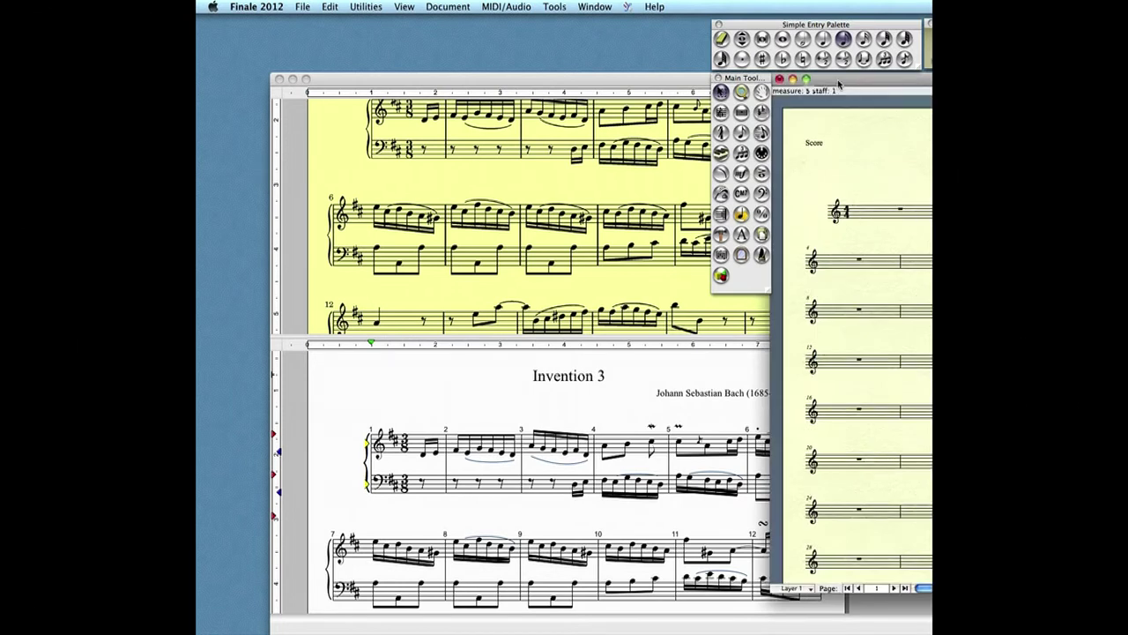